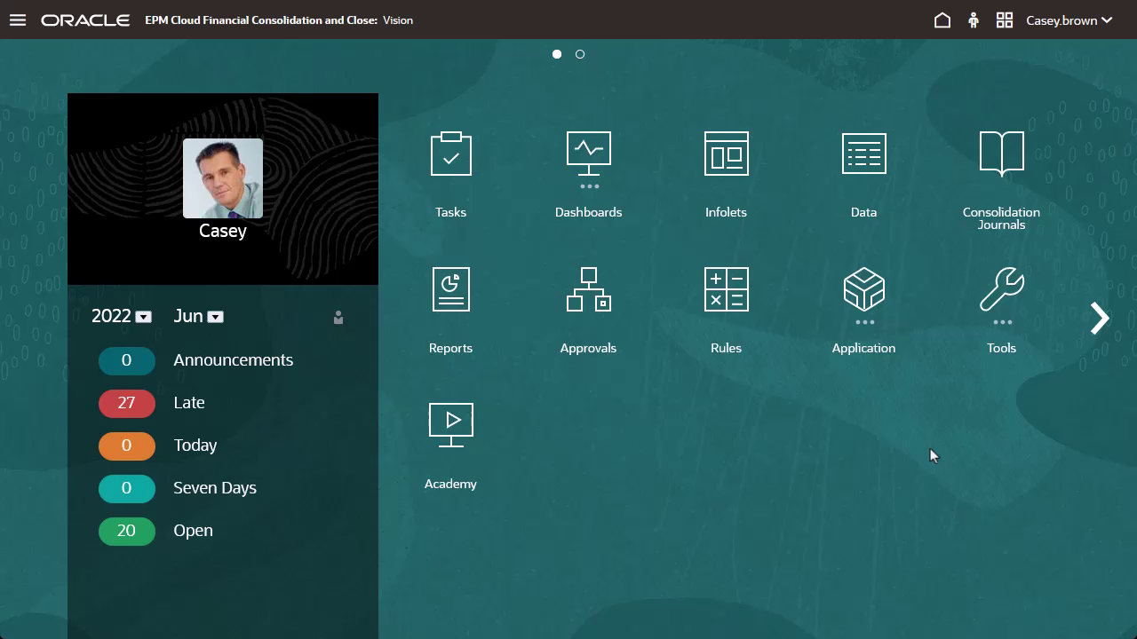
# Go from the Application tile to Data Exchange's Data Integration page.
pyautogui.click(864, 301)
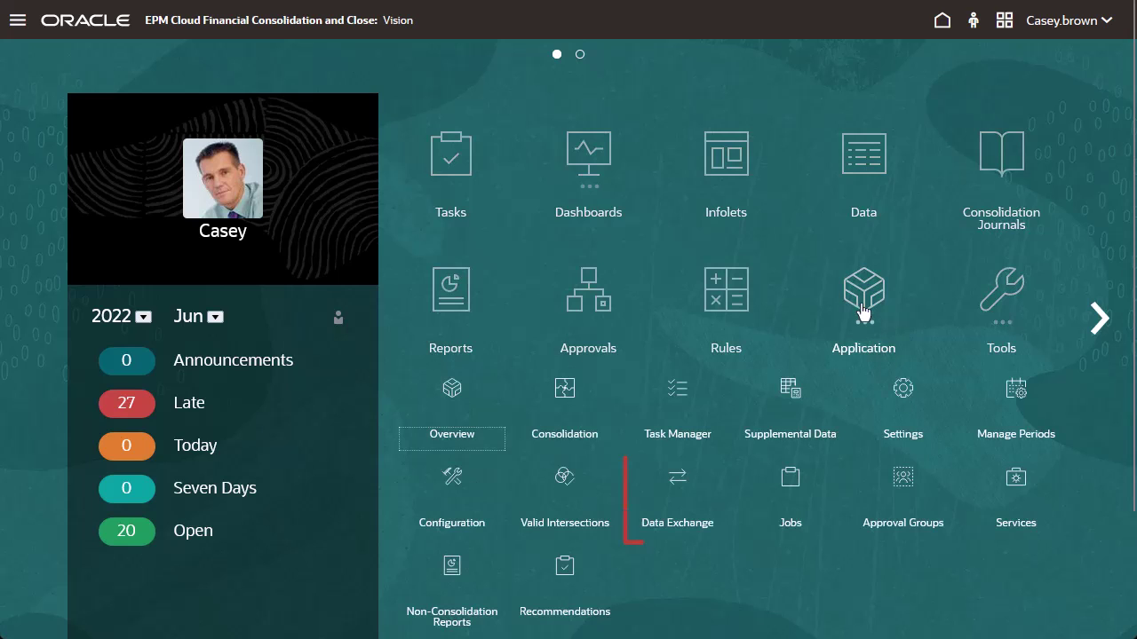
pyautogui.click(678, 480)
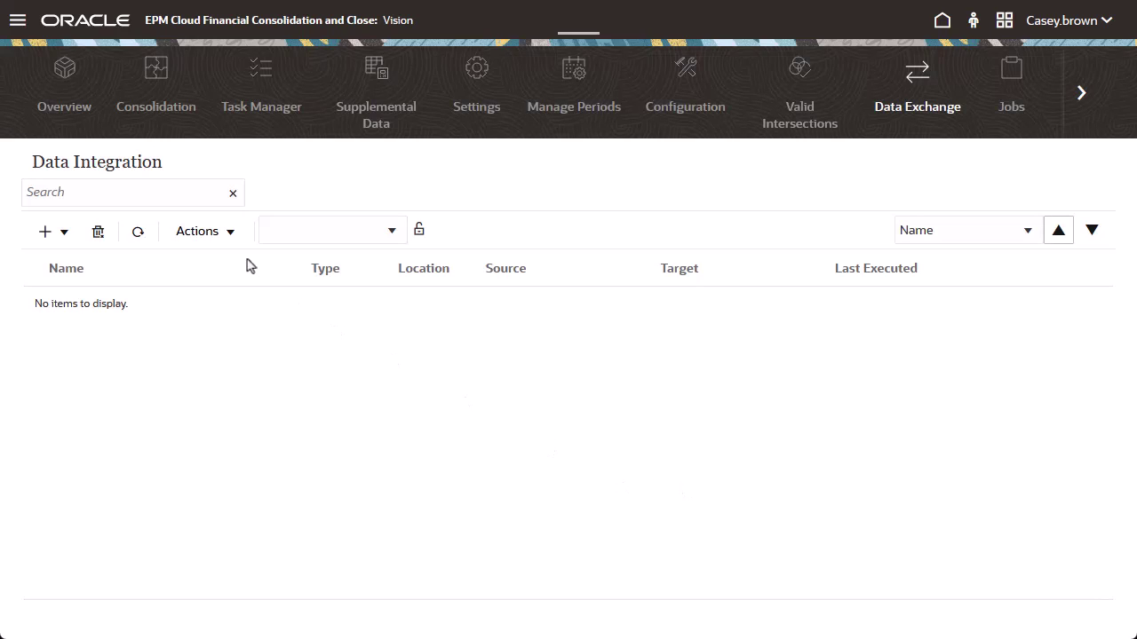
pyautogui.click(233, 240)
pyautogui.click(298, 326)
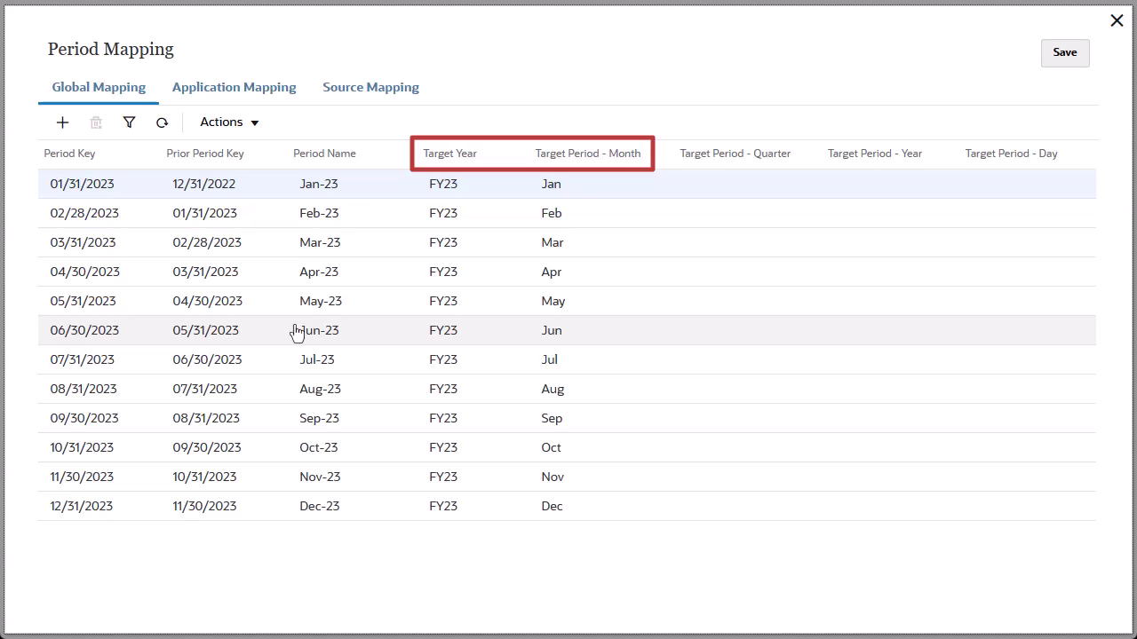
pyautogui.click(1117, 21)
pyautogui.click(231, 237)
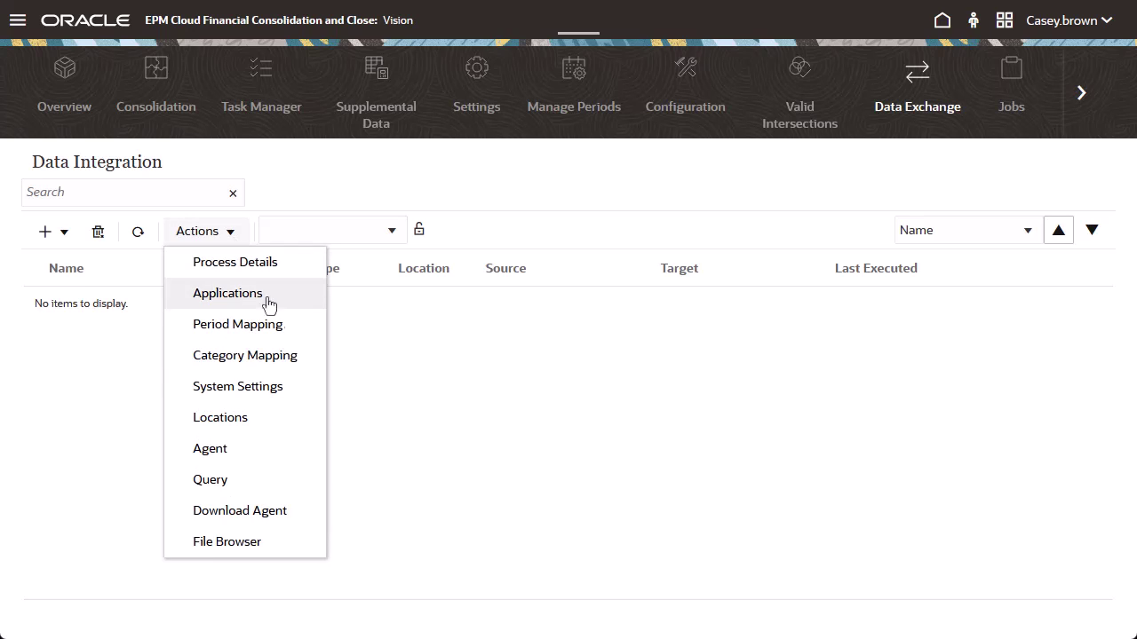
pyautogui.click(307, 365)
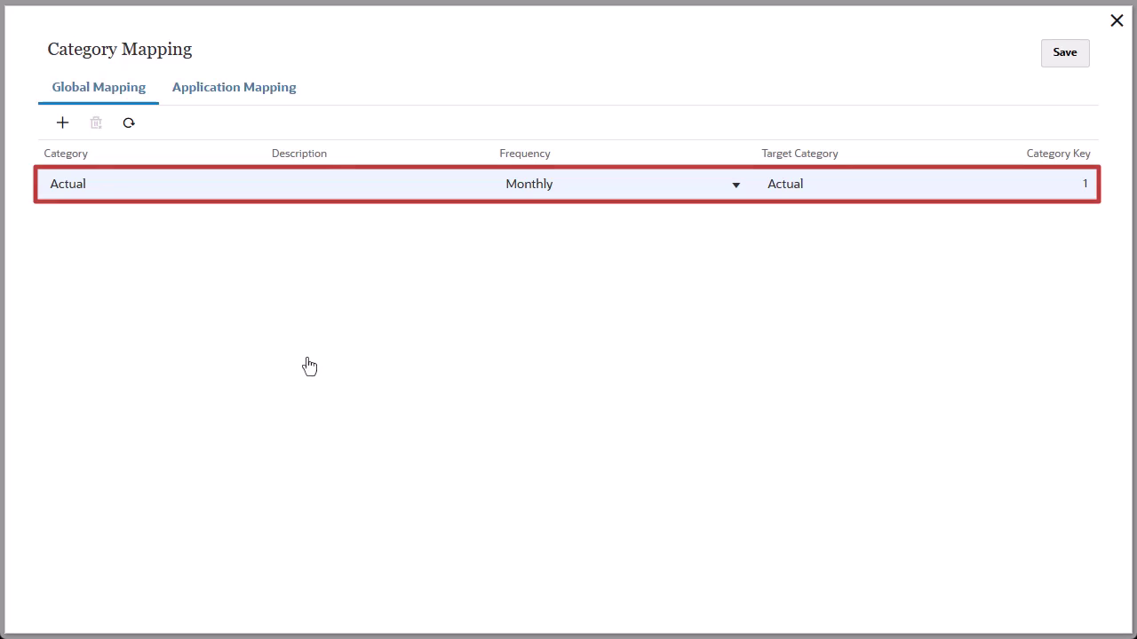
pyautogui.click(1115, 20)
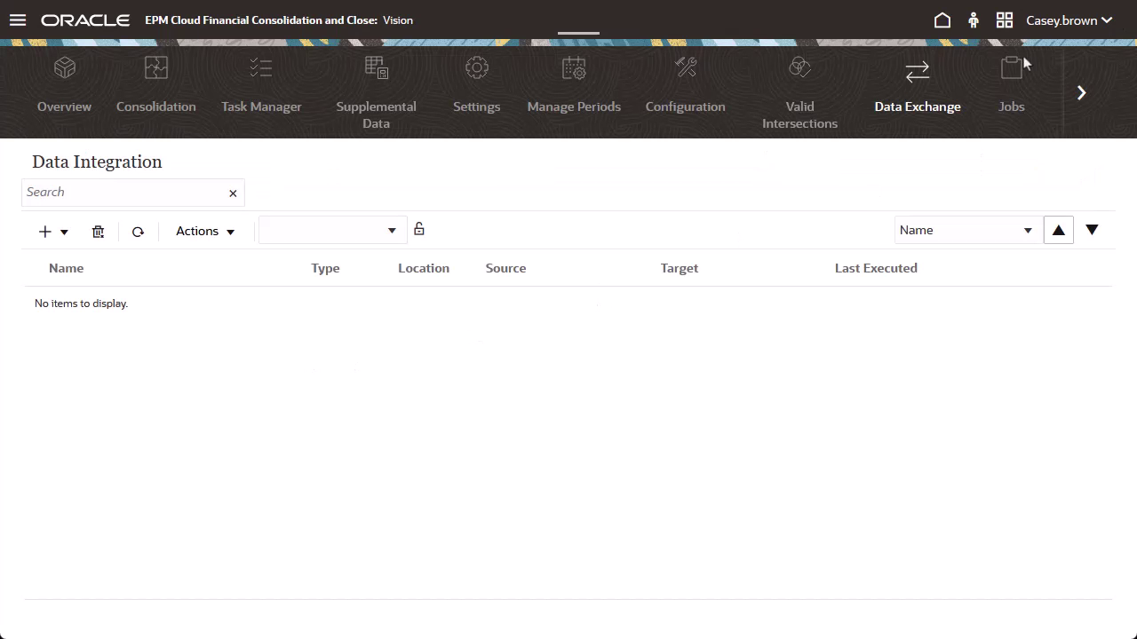
# From Actions > Applications, add an application with Category Data Export and Type Data Export to File.
pyautogui.click(230, 236)
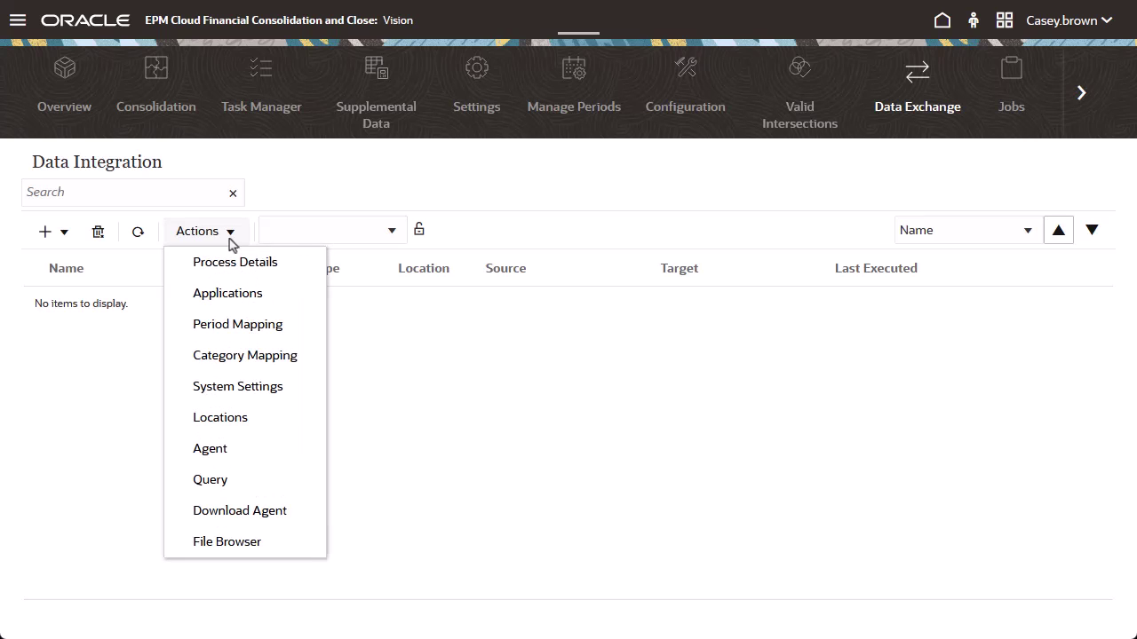
pyautogui.click(287, 303)
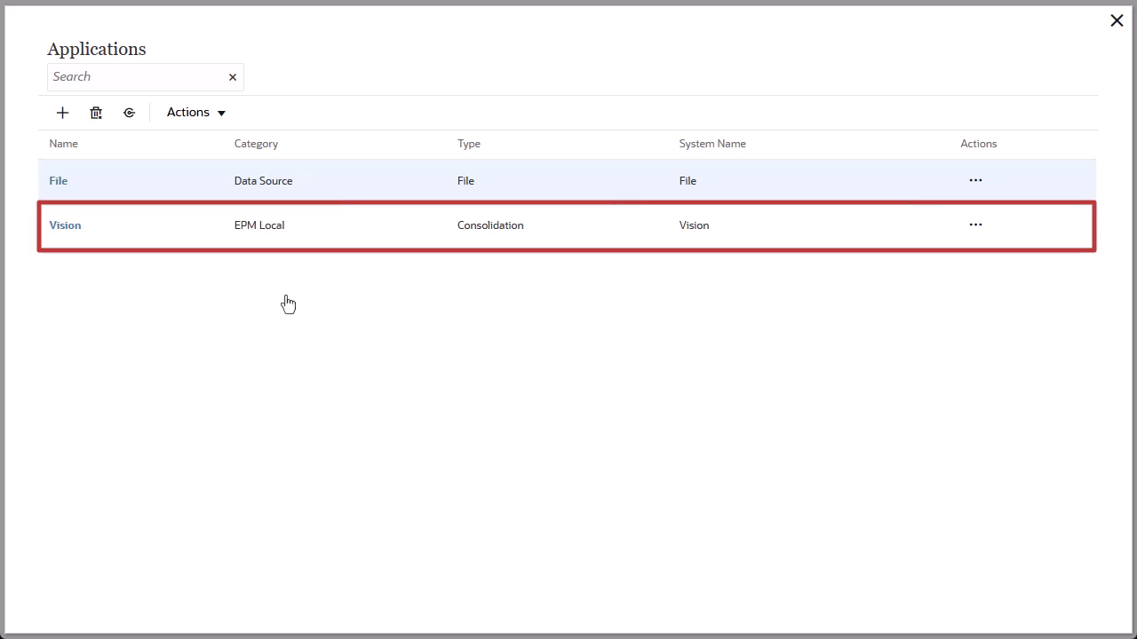
pyautogui.click(63, 114)
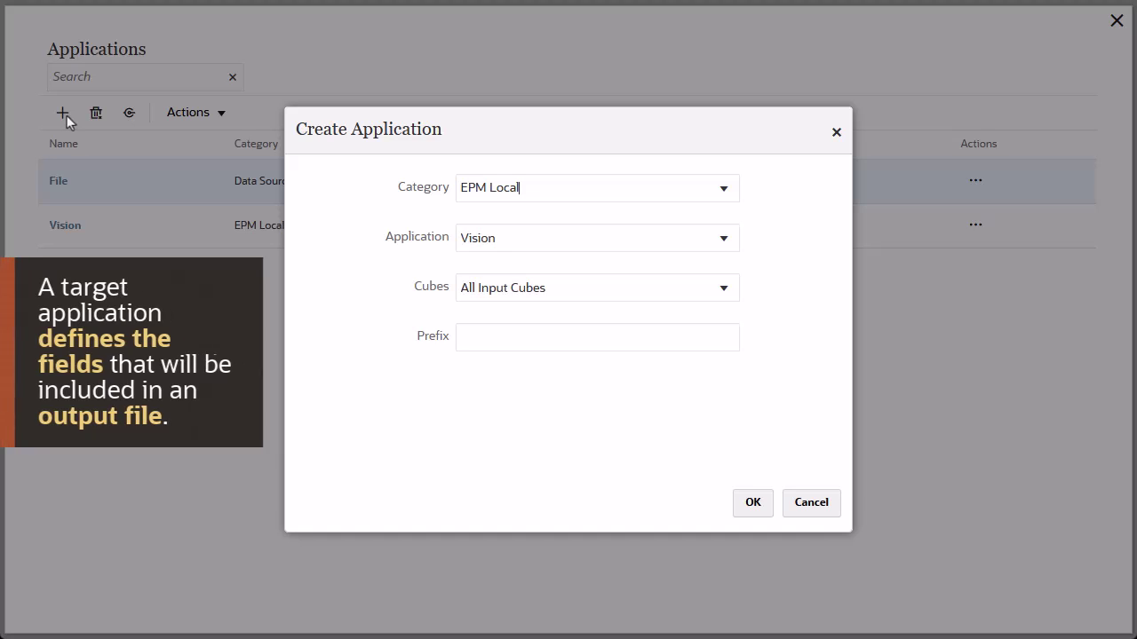
pyautogui.click(725, 199)
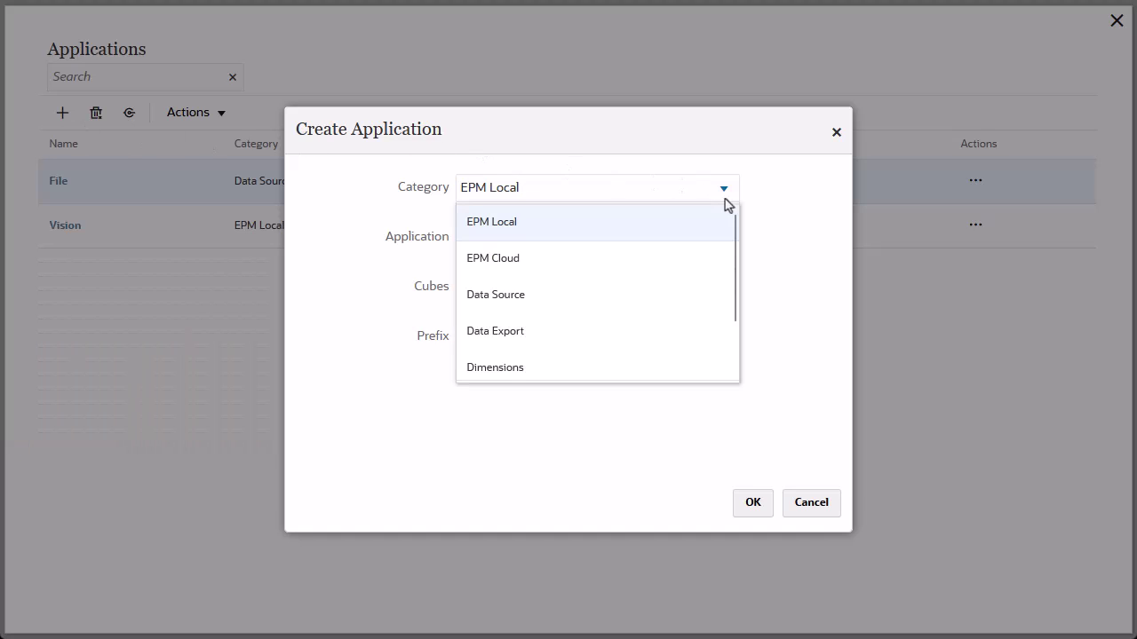
pyautogui.click(633, 339)
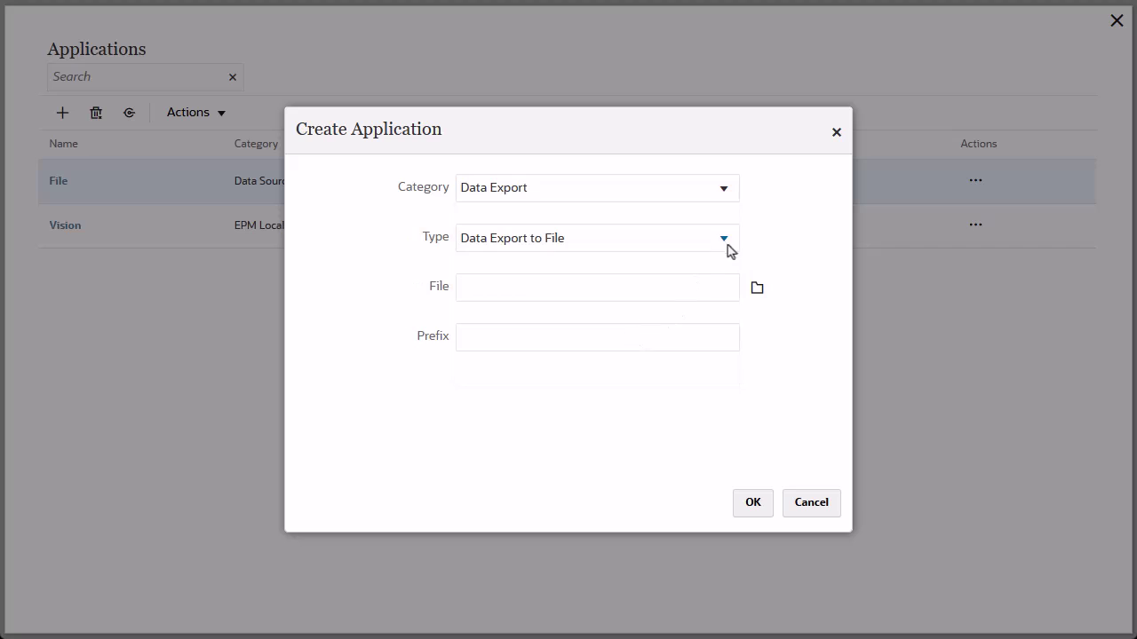
pyautogui.click(727, 245)
pyautogui.click(675, 272)
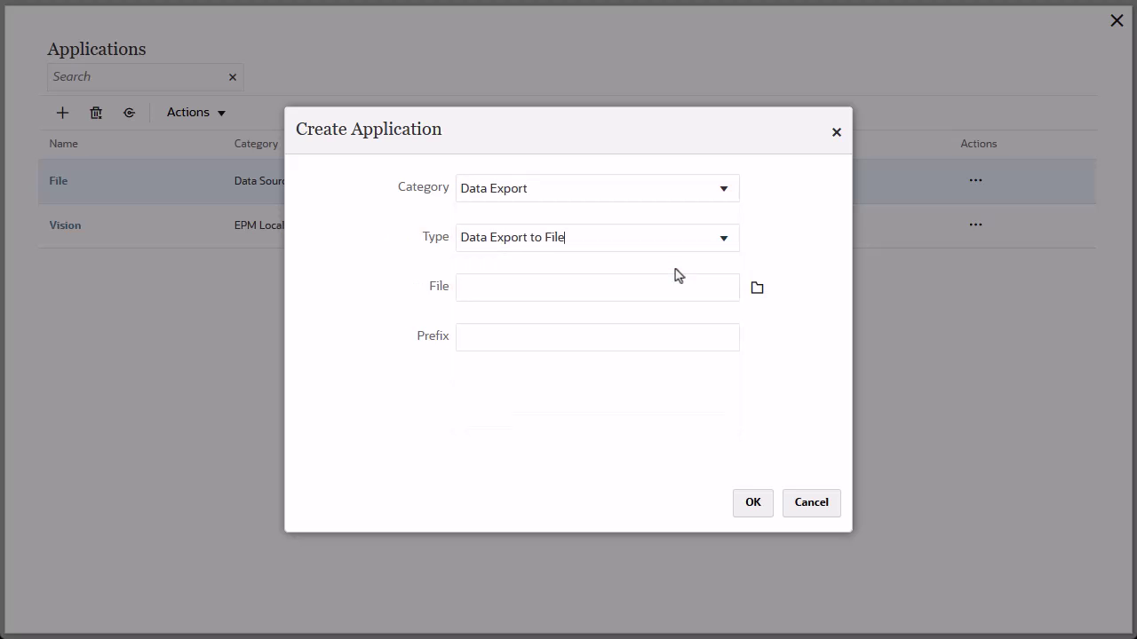
# Upload FCCDataExtract.csv from the computer into the inbox folder.
pyautogui.click(757, 288)
pyautogui.doubleClick(414, 203)
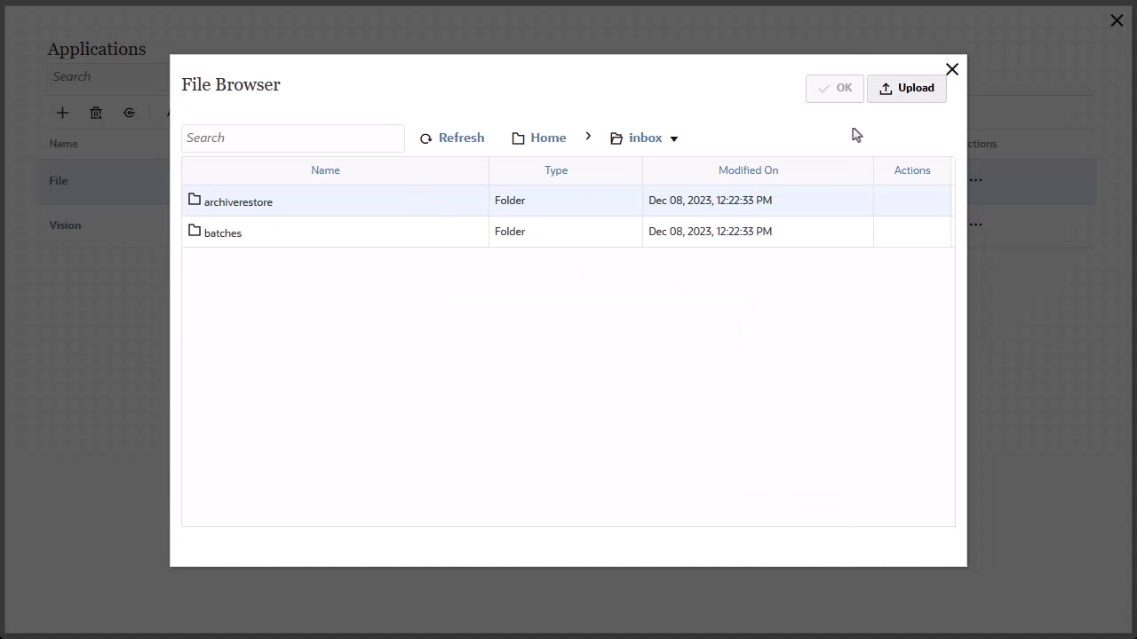
pyautogui.click(917, 96)
pyautogui.click(448, 329)
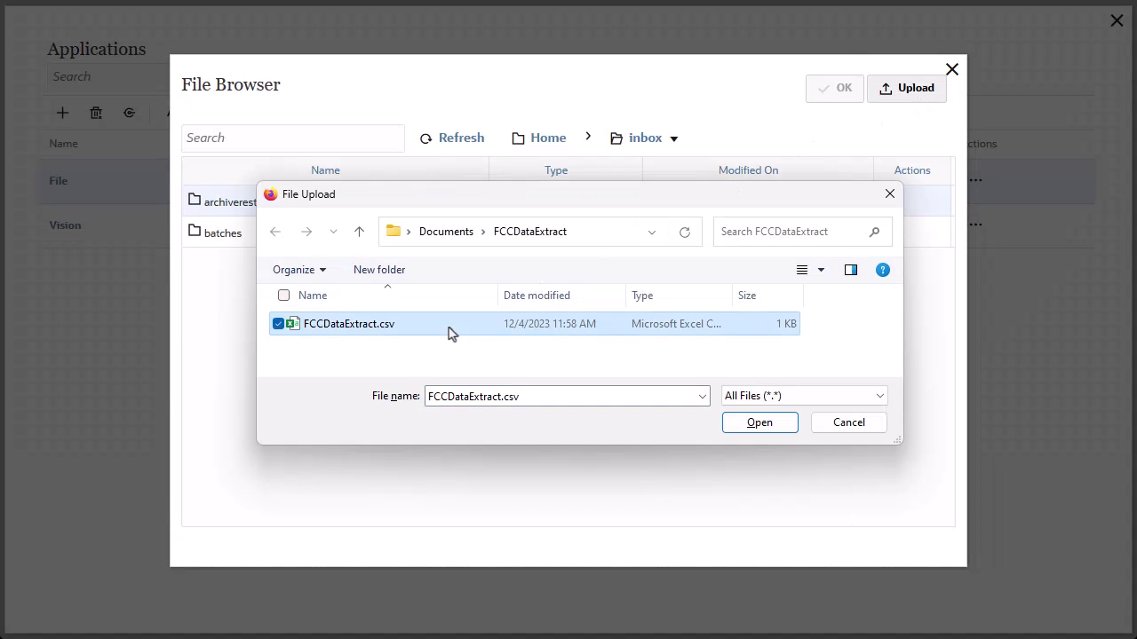
pyautogui.click(757, 423)
# Use the uploaded FCCDataExtract.csv to register the target application, then close the Applications list.
pyautogui.click(428, 284)
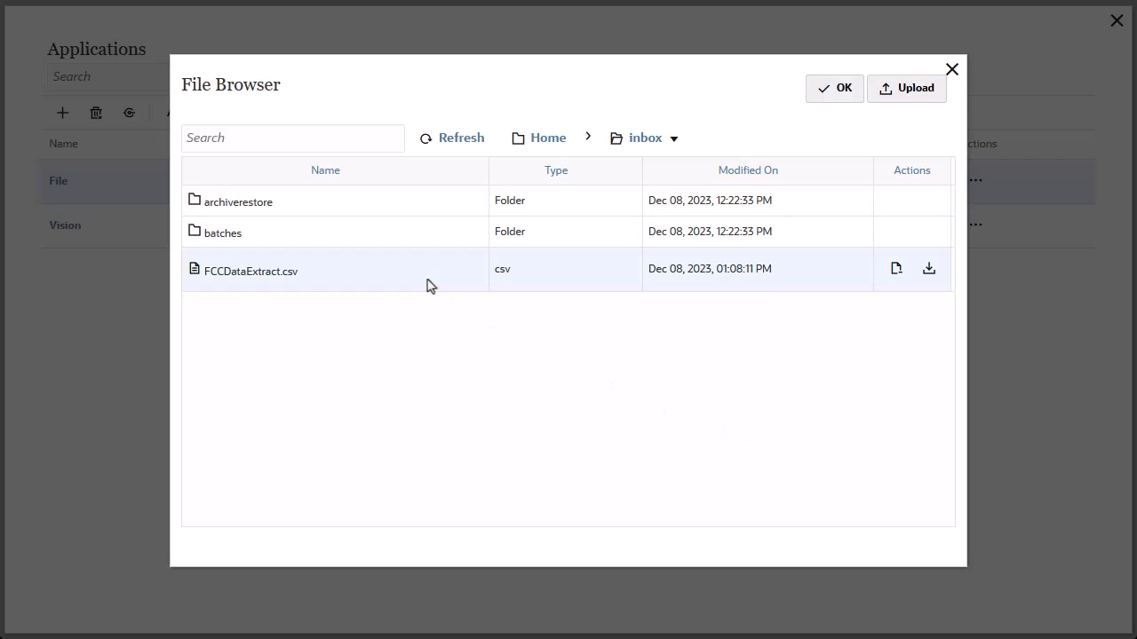
pyautogui.click(839, 93)
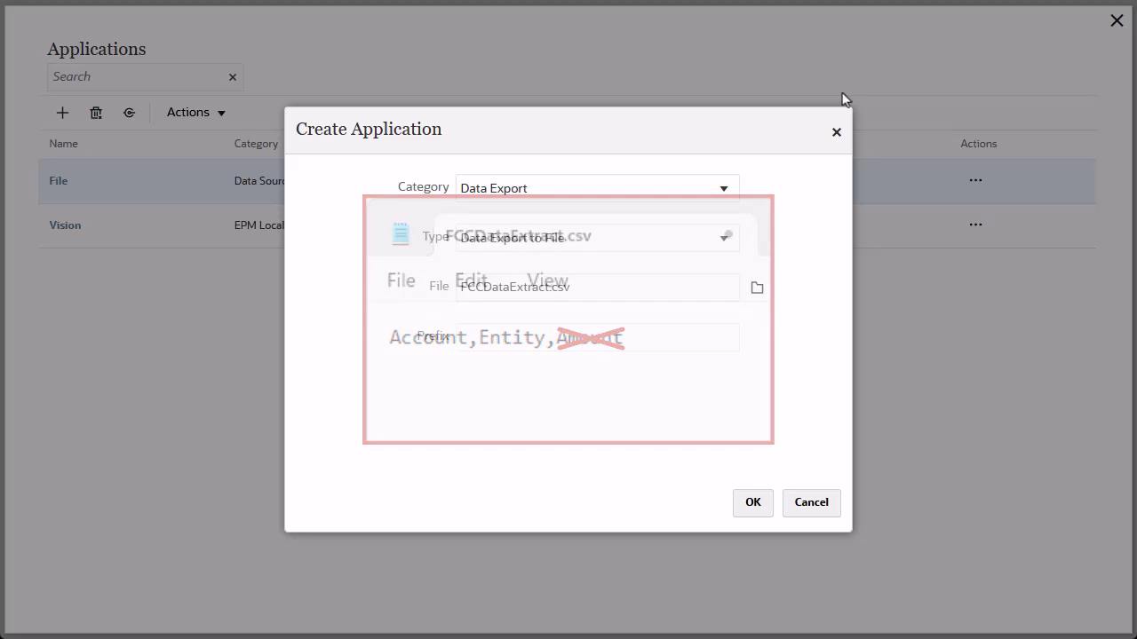
pyautogui.click(752, 504)
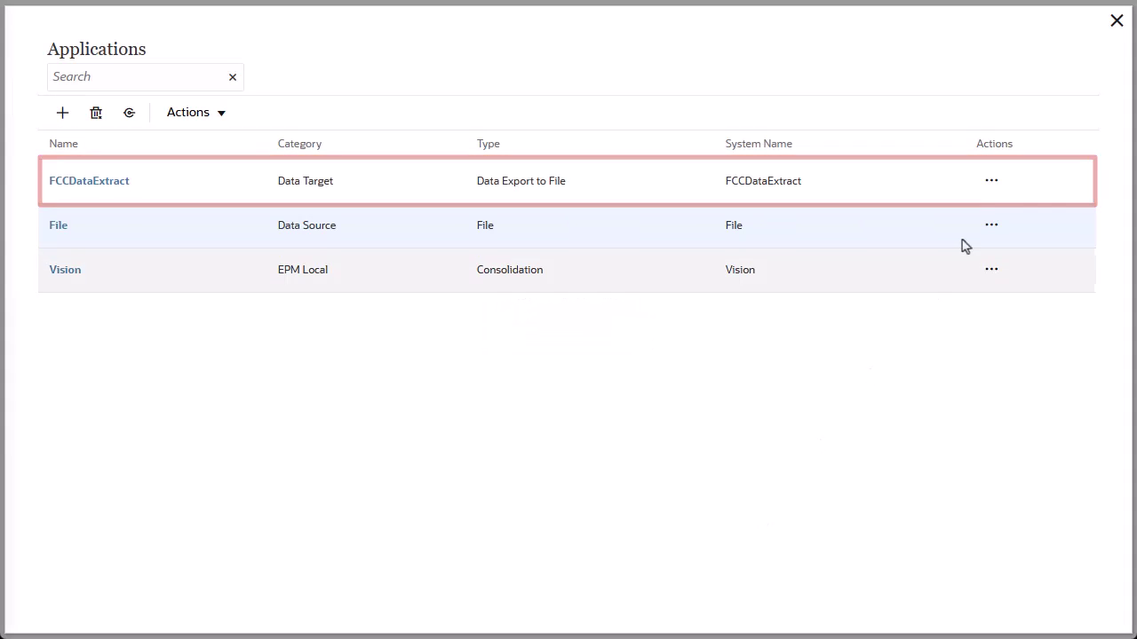
pyautogui.click(1116, 20)
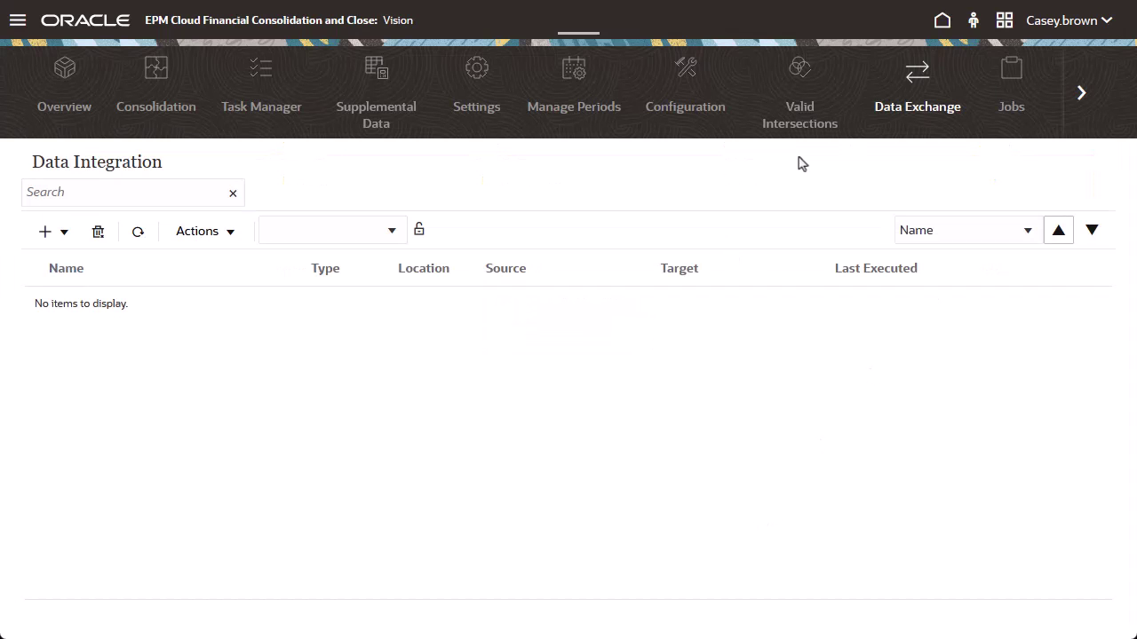
# Create integration FCCDataExtract with description 'FCC Data Extract' and location FCCDataExtract.
pyautogui.click(64, 238)
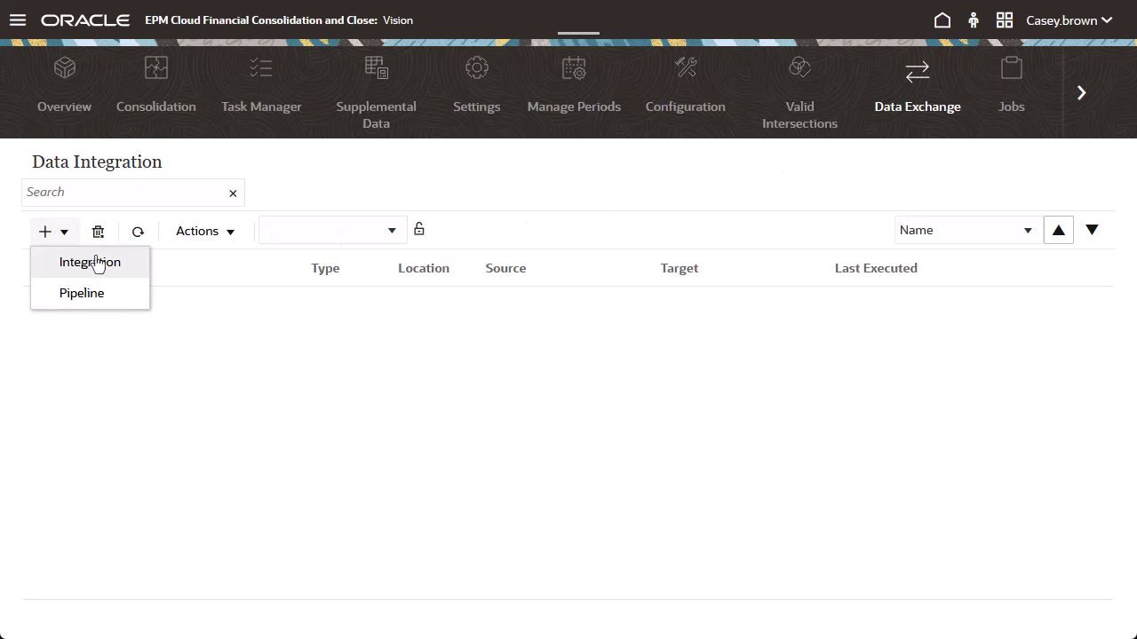
pyautogui.click(138, 268)
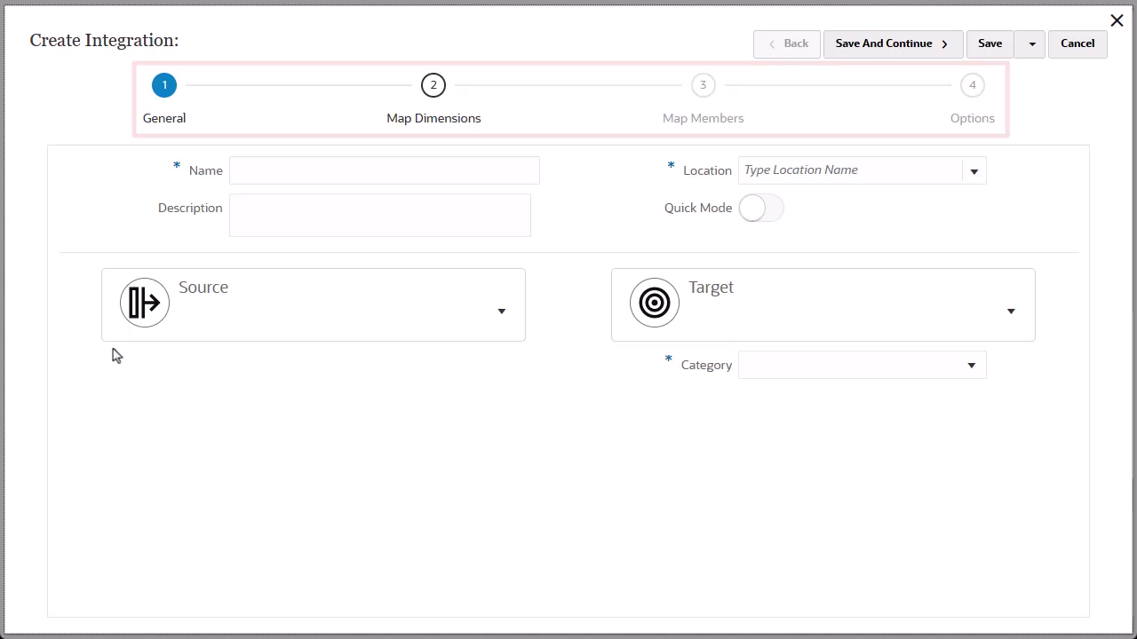
pyautogui.click(243, 169)
pyautogui.write('FCCDataExtract')
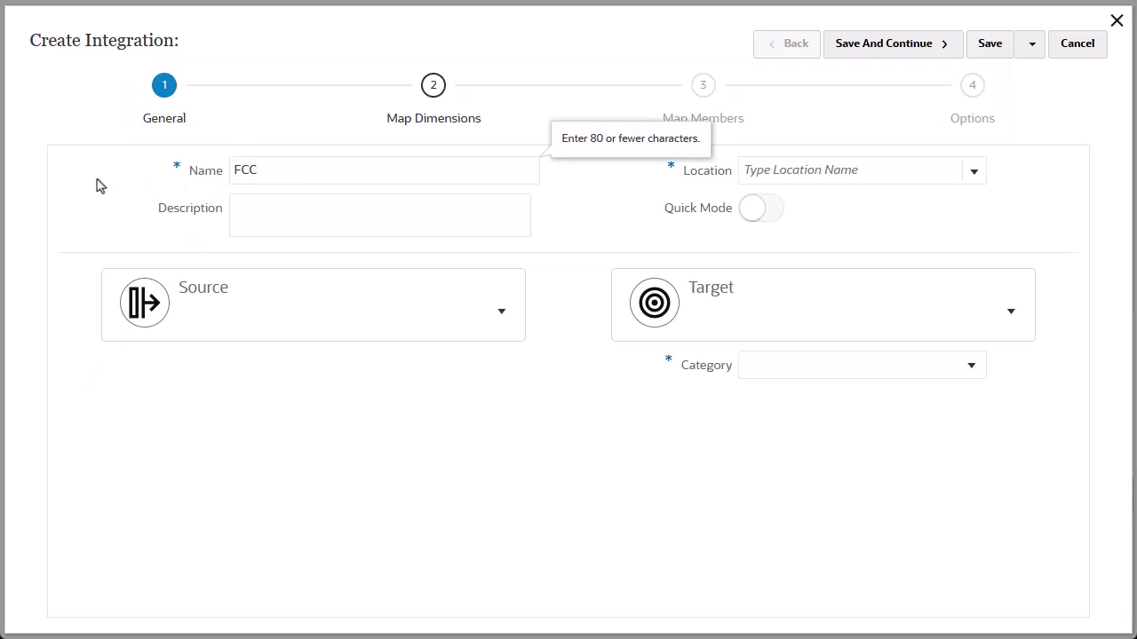
pyautogui.click(246, 213)
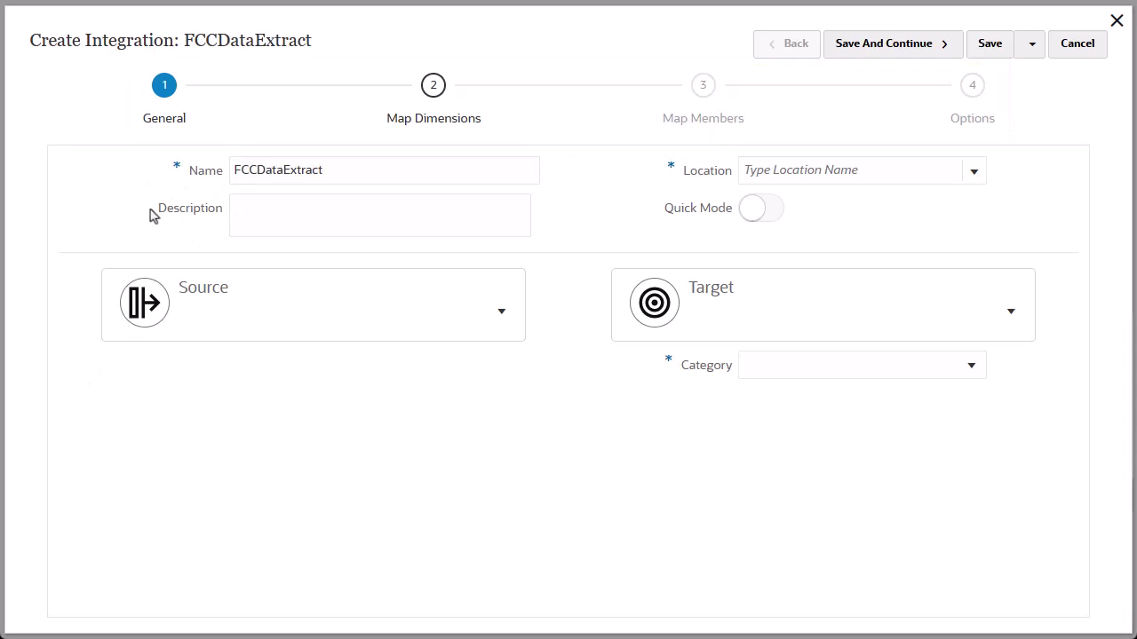
pyautogui.write('FCC Data Extract')
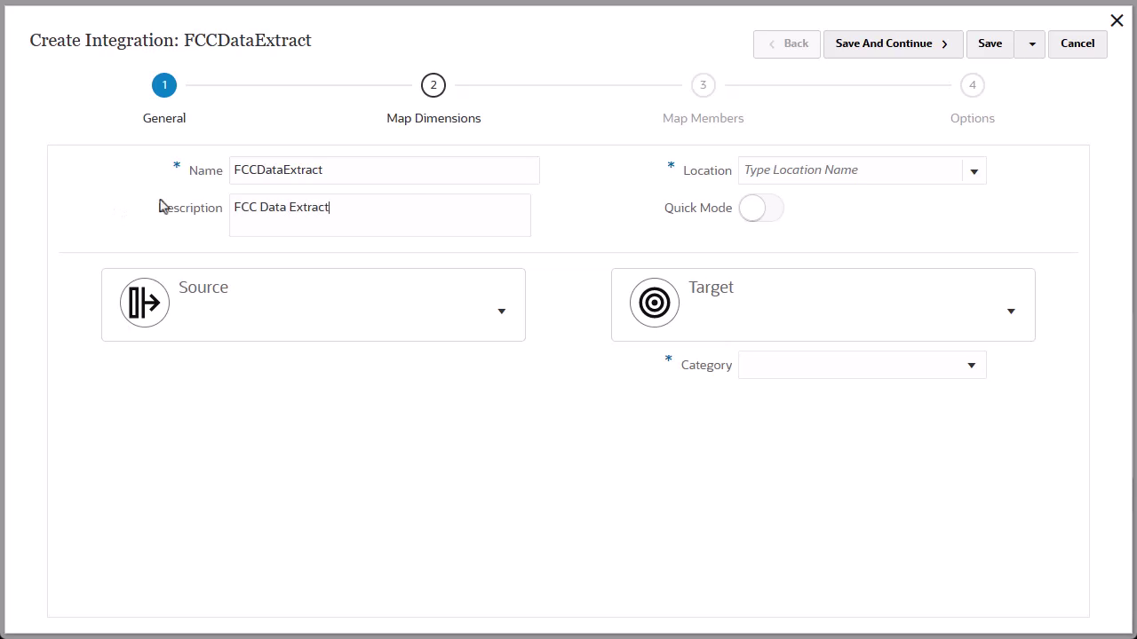
pyautogui.click(751, 170)
pyautogui.write('FCCDat')
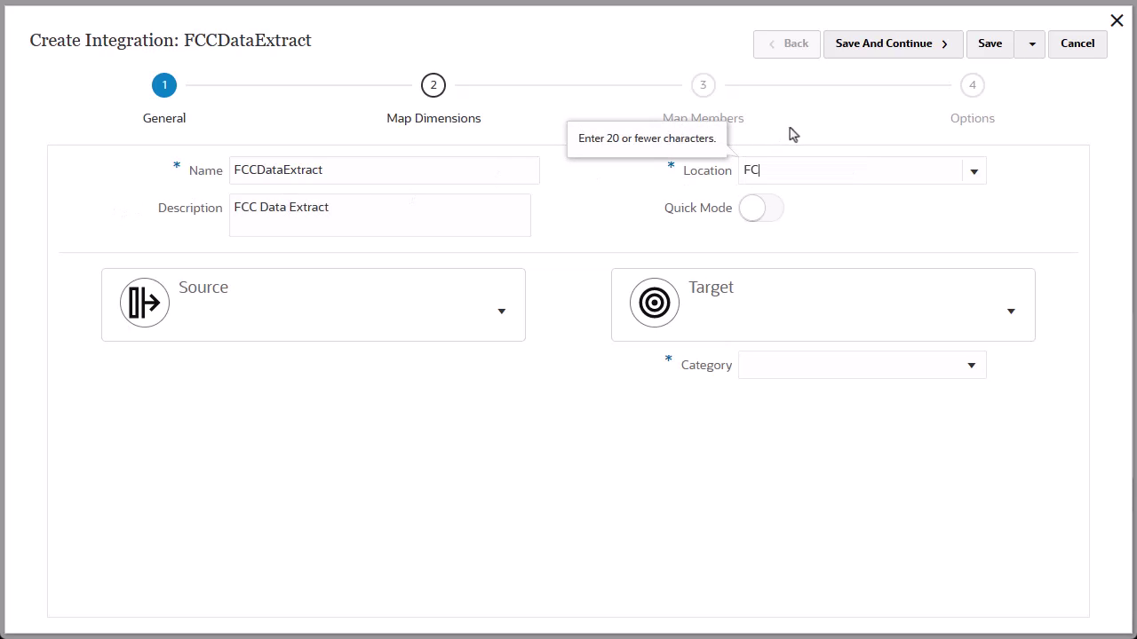
pyautogui.write('aExtract')
# Accept FCCDataExtract as the new location name.
pyautogui.press('Tab')
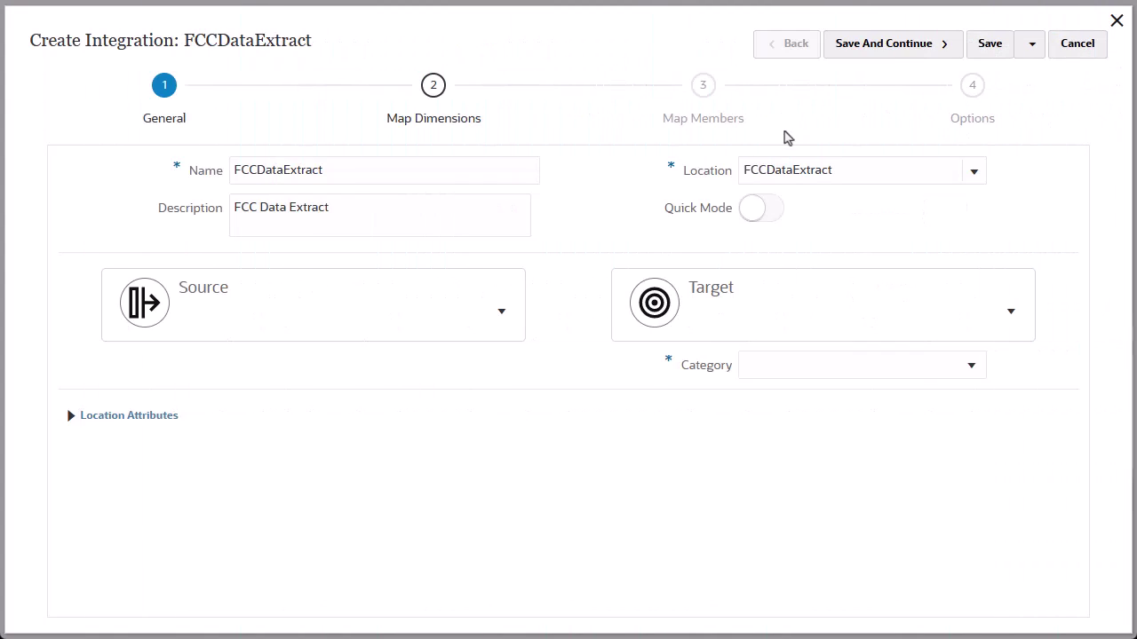
# Set source Vision, cube Consol and target FCCDataExtract, then save and continue.
pyautogui.click(503, 316)
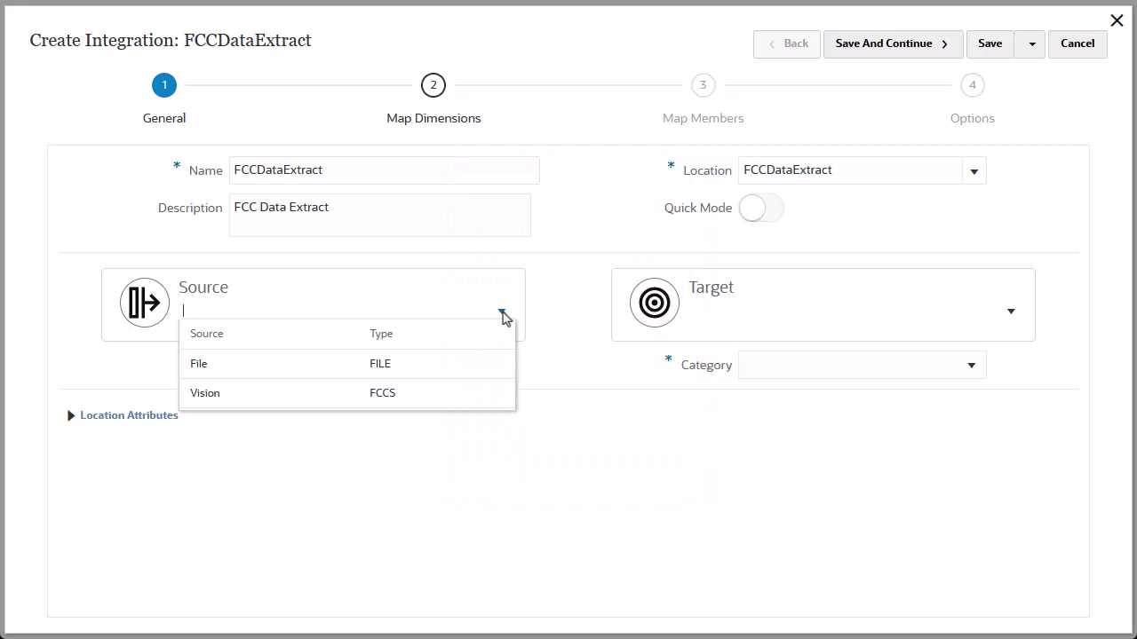
pyautogui.click(450, 399)
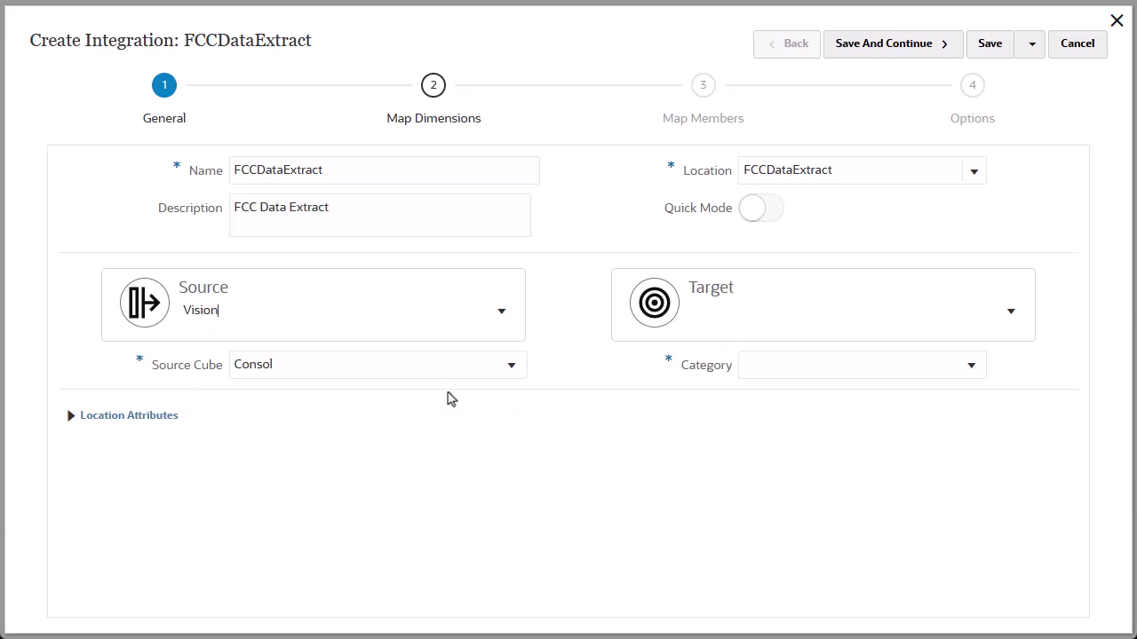
pyautogui.click(511, 367)
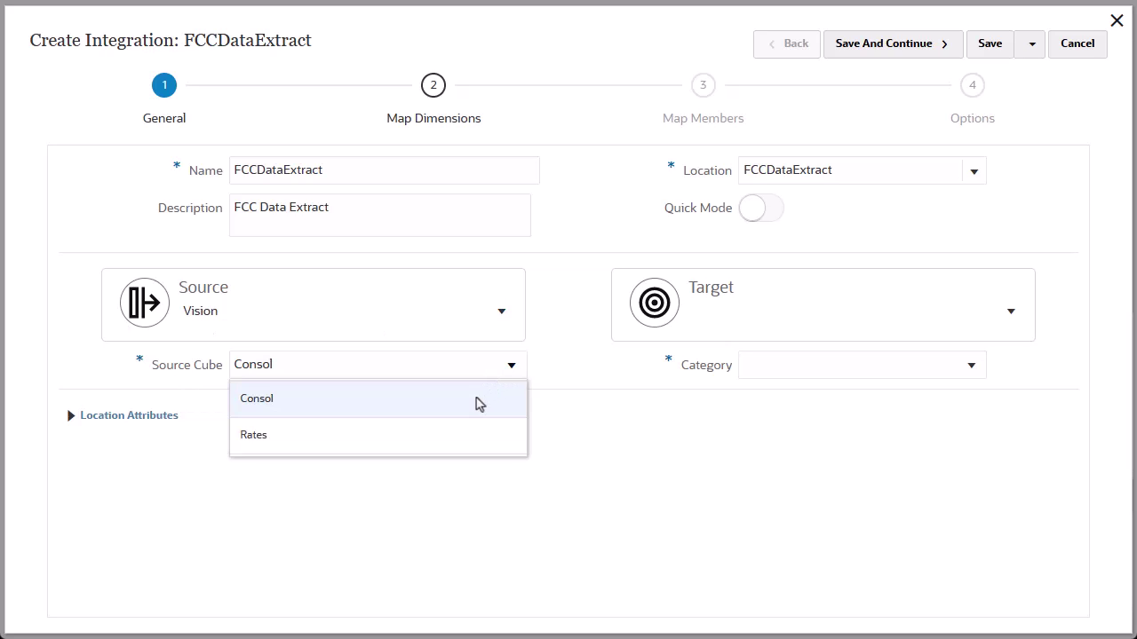
pyautogui.click(477, 402)
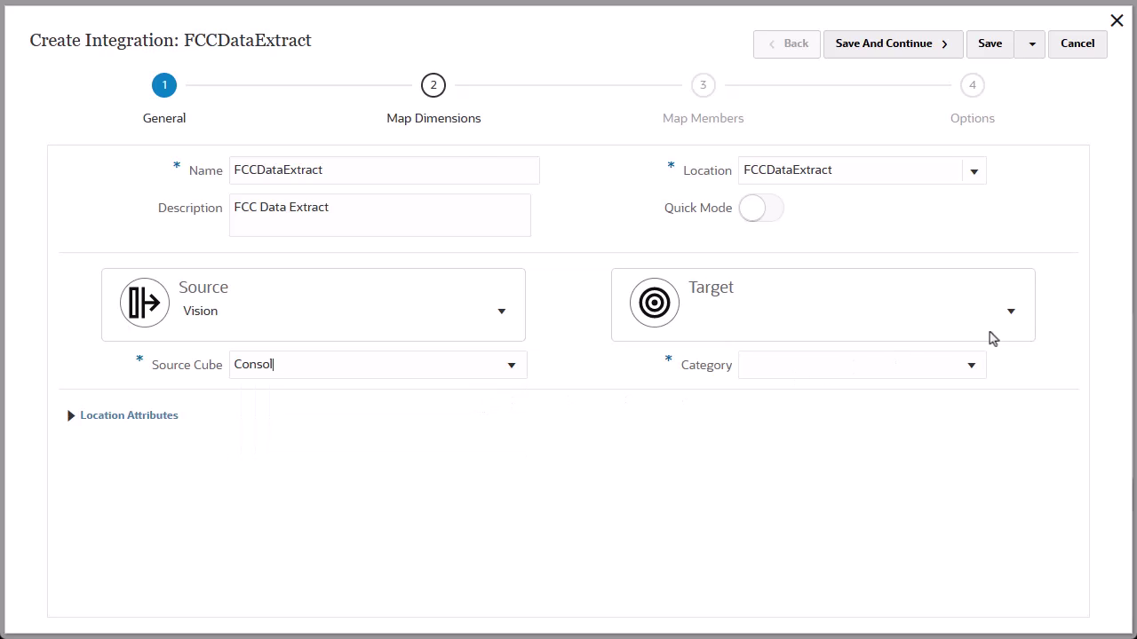
pyautogui.click(1010, 315)
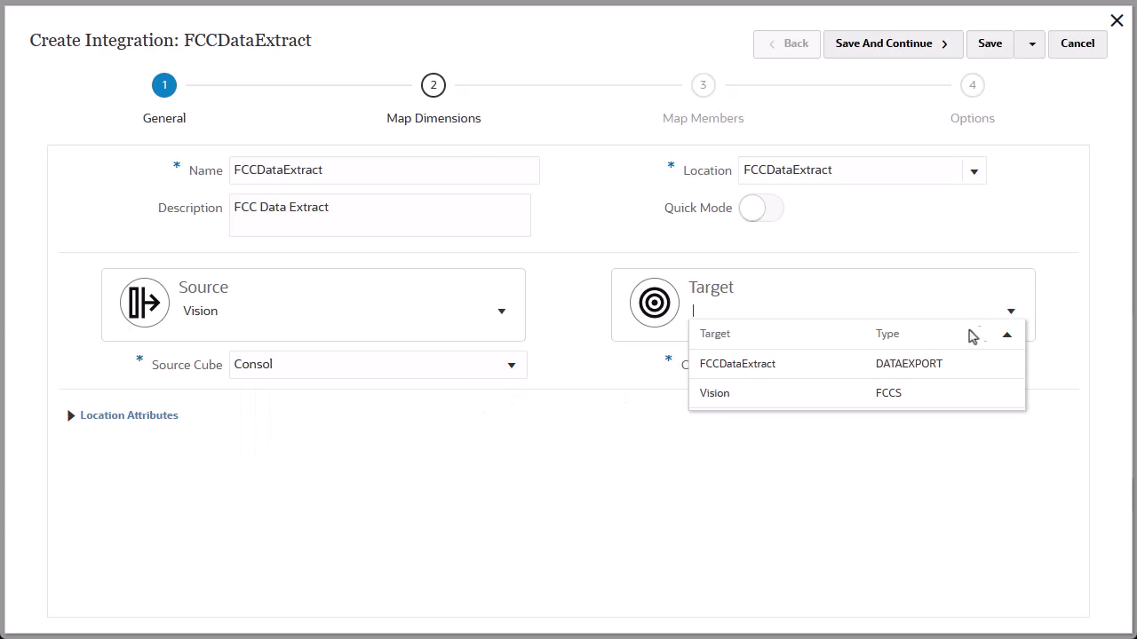
pyautogui.click(847, 366)
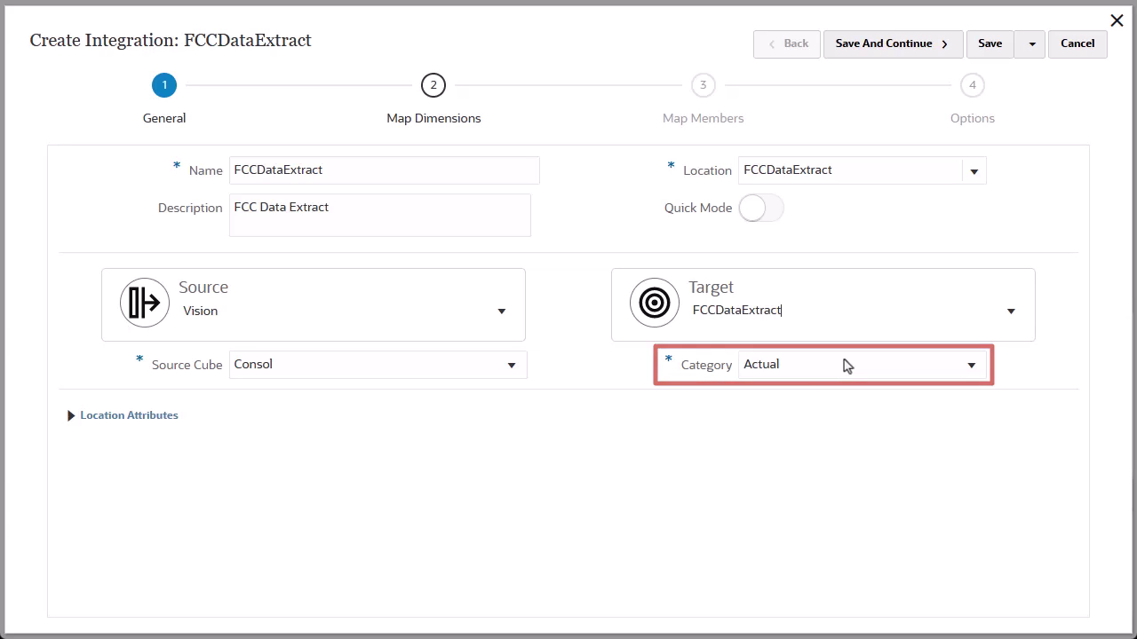
pyautogui.click(889, 57)
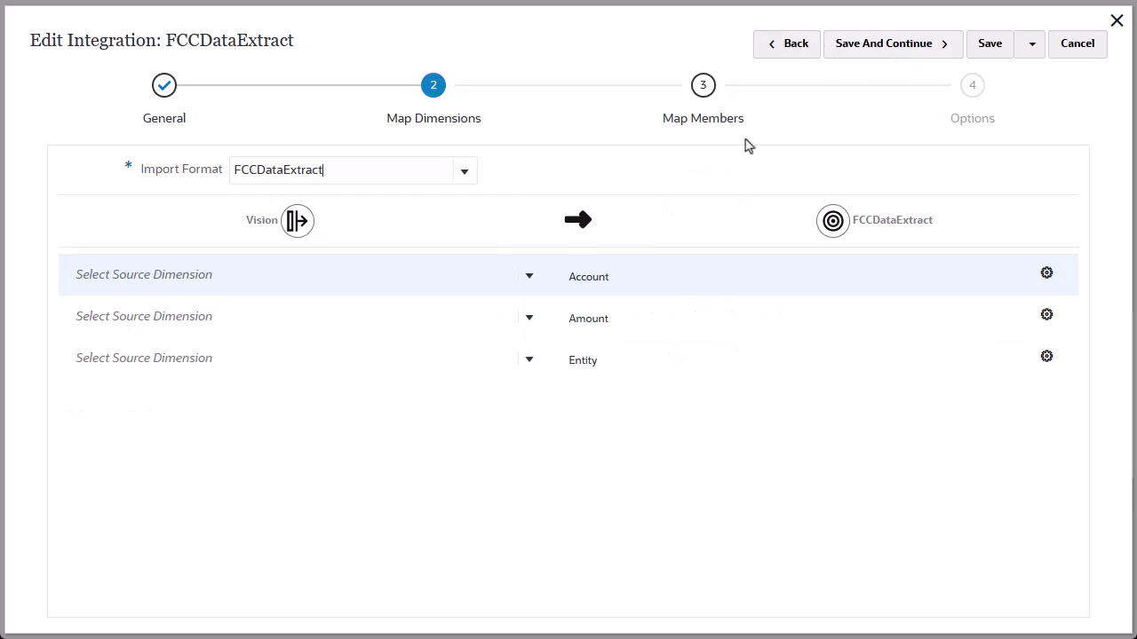
# Map source dimension Account to Account, review its target expression, then save and continue.
pyautogui.click(530, 276)
pyautogui.click(471, 301)
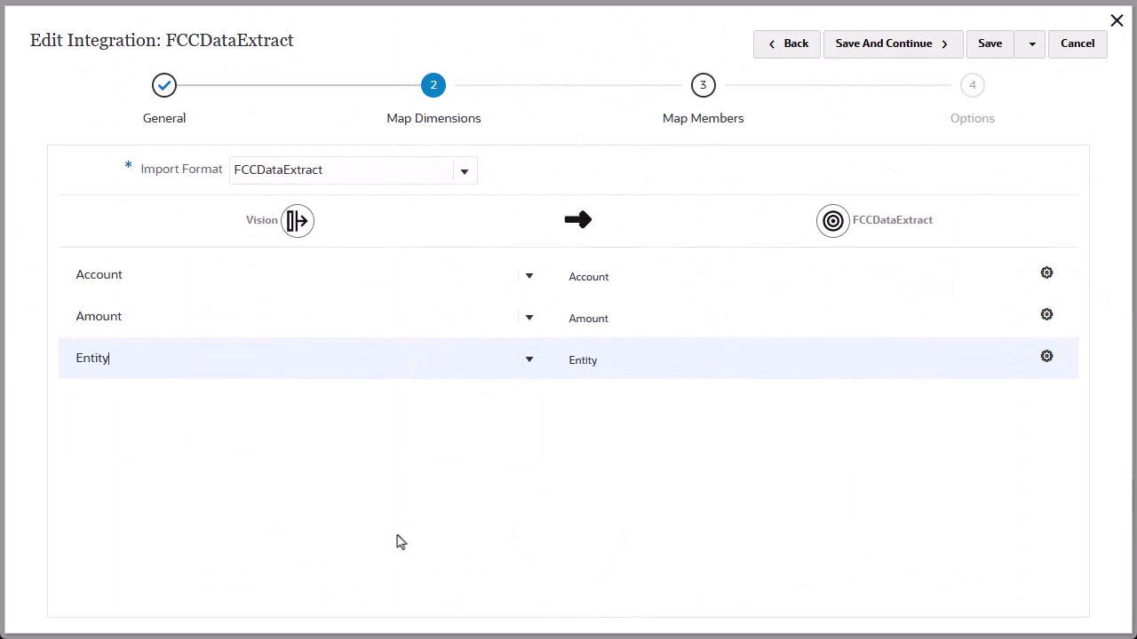
pyautogui.click(1046, 274)
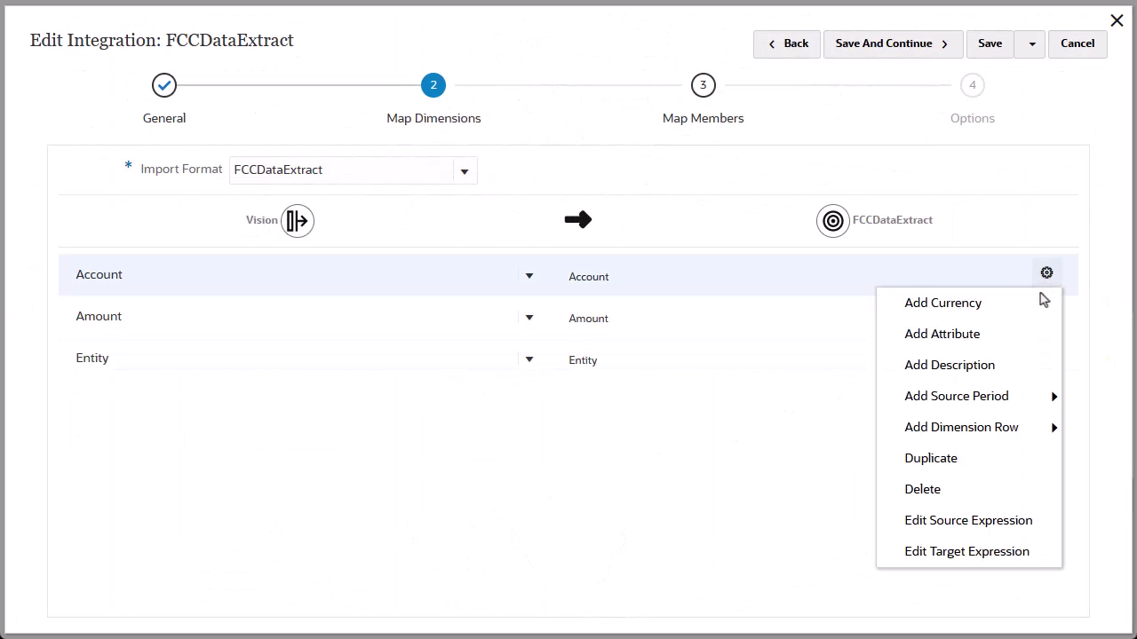
pyautogui.click(1030, 559)
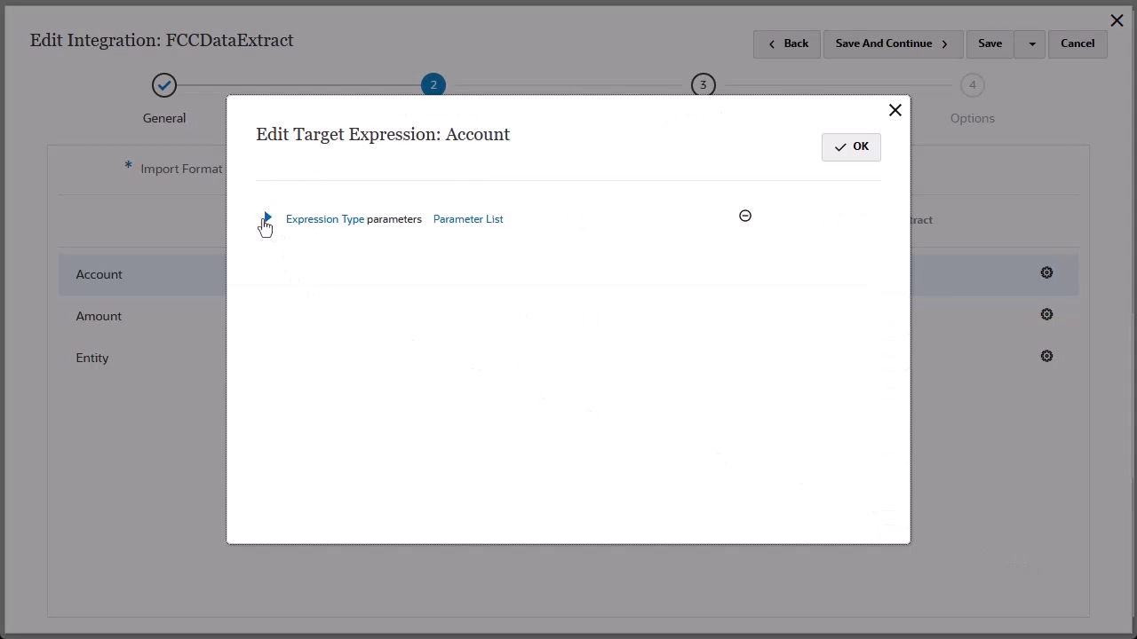
pyautogui.click(265, 222)
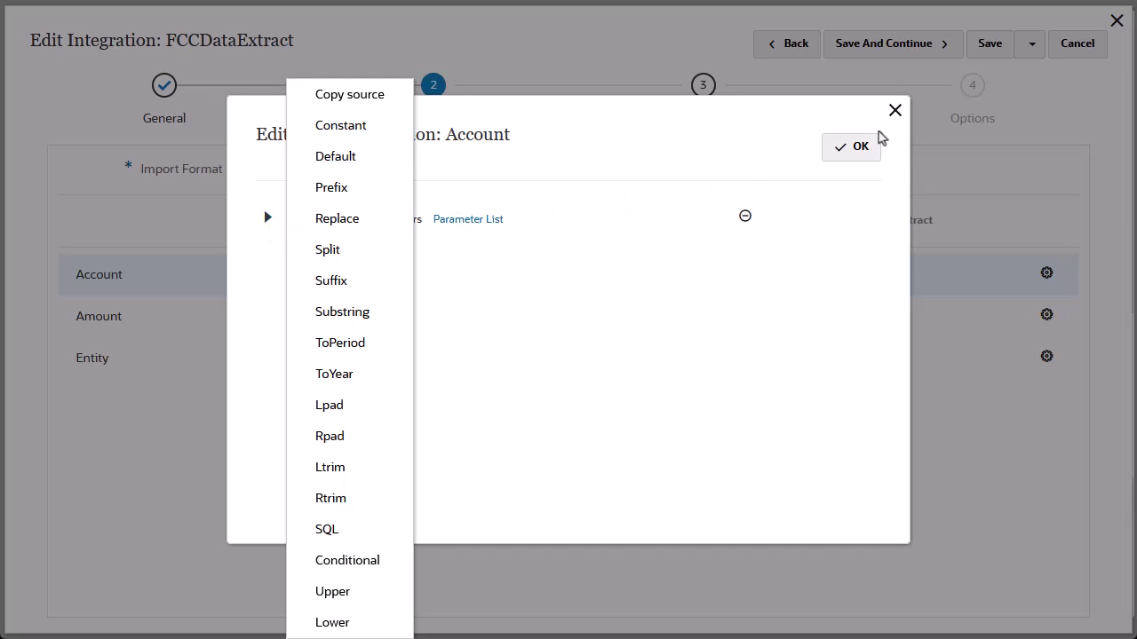
pyautogui.click(894, 113)
pyautogui.click(899, 54)
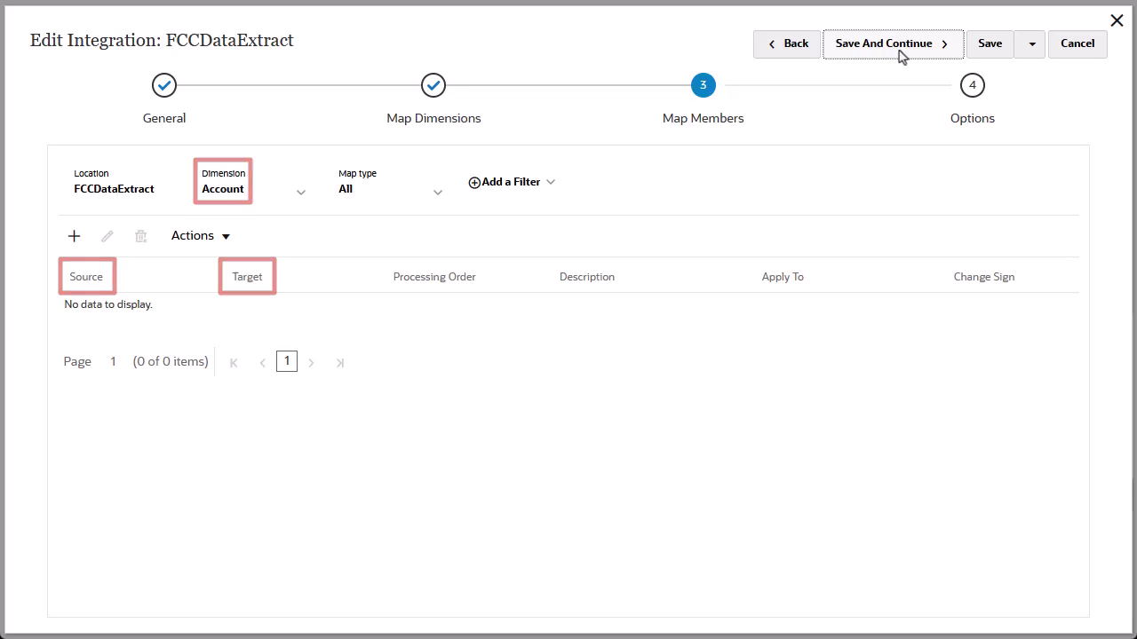
# Add an explicit Entity member mapping from source North to target North Division.
pyautogui.click(303, 195)
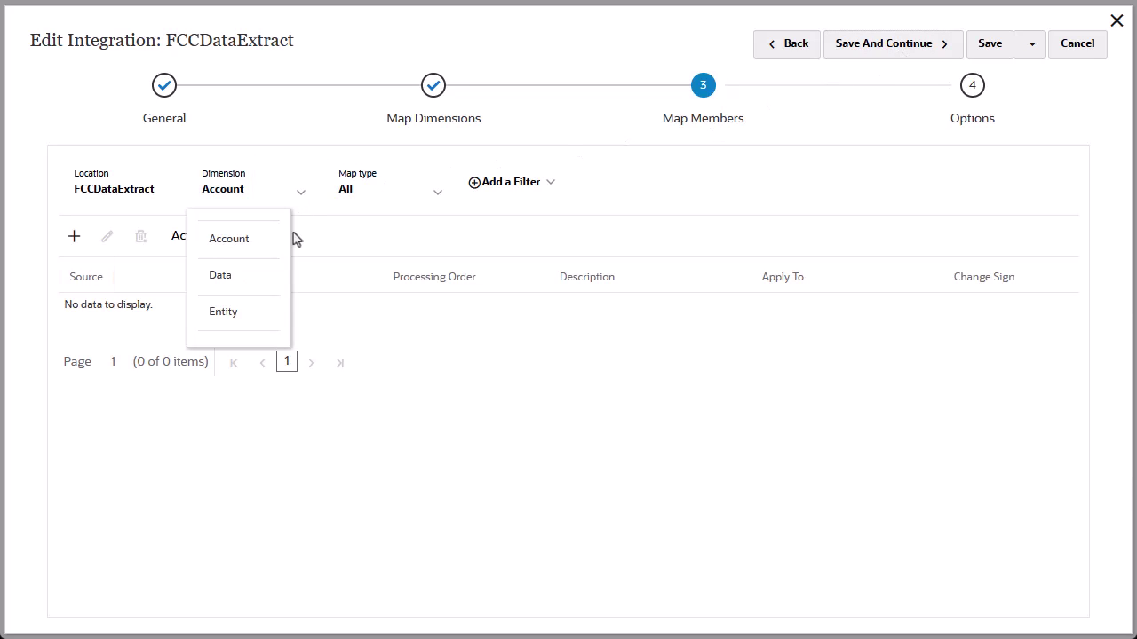
pyautogui.click(265, 312)
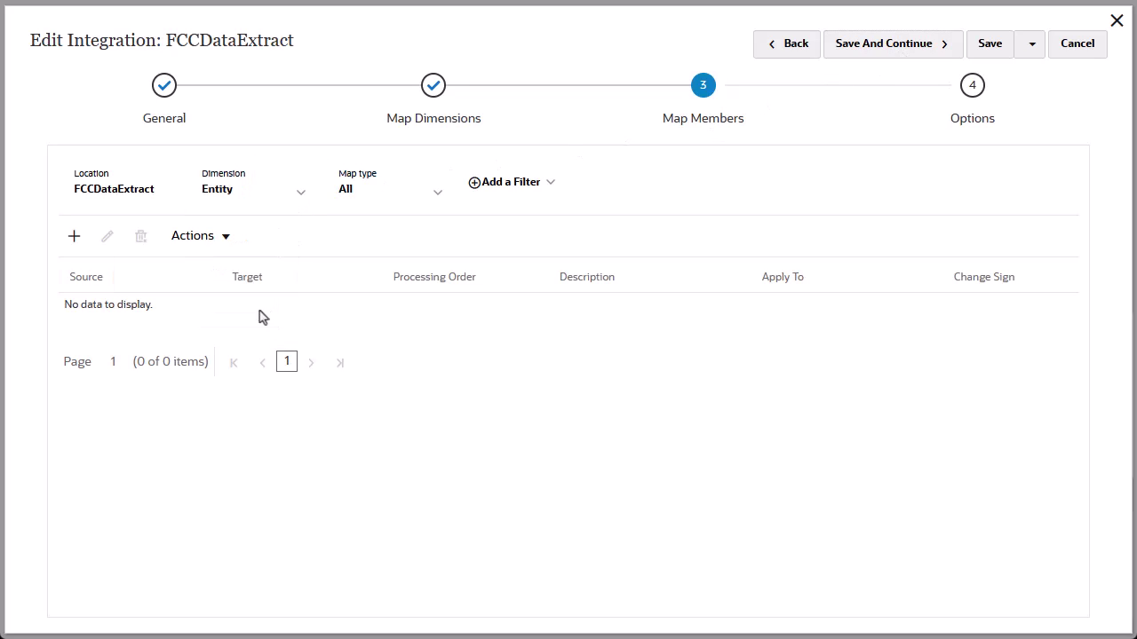
pyautogui.click(74, 238)
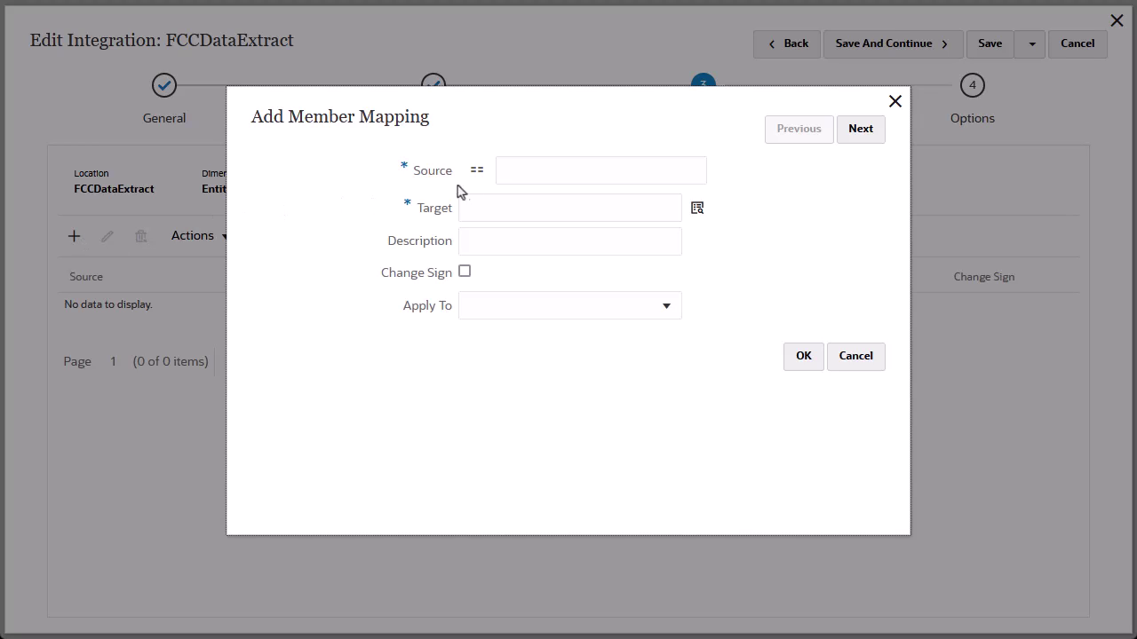
pyautogui.click(484, 182)
pyautogui.click(517, 291)
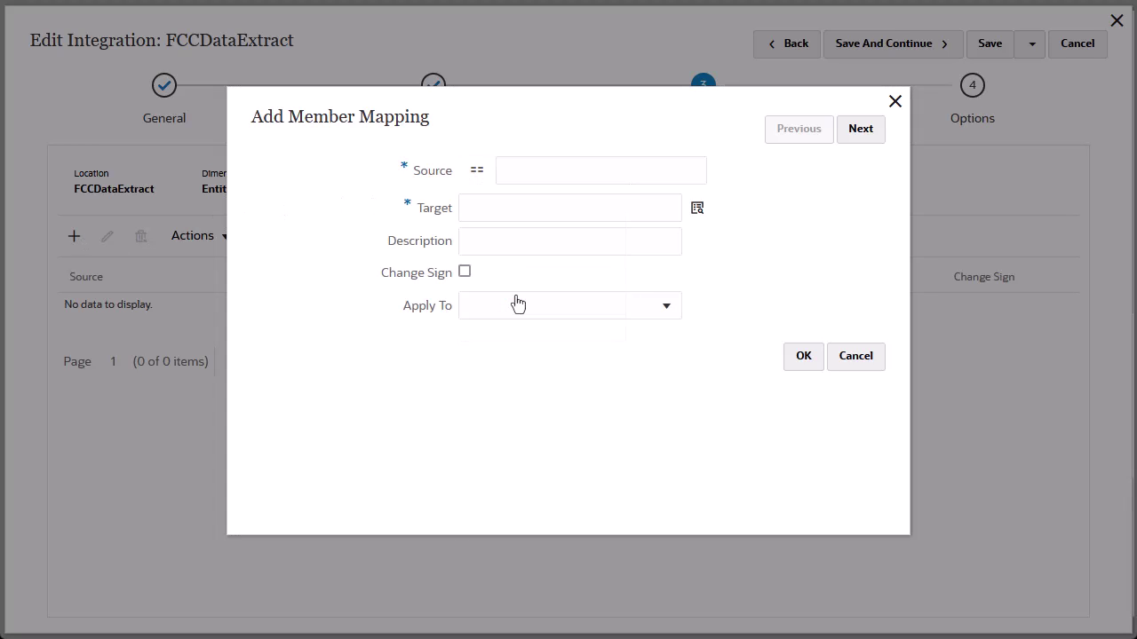
pyautogui.click(515, 173)
pyautogui.write('No')
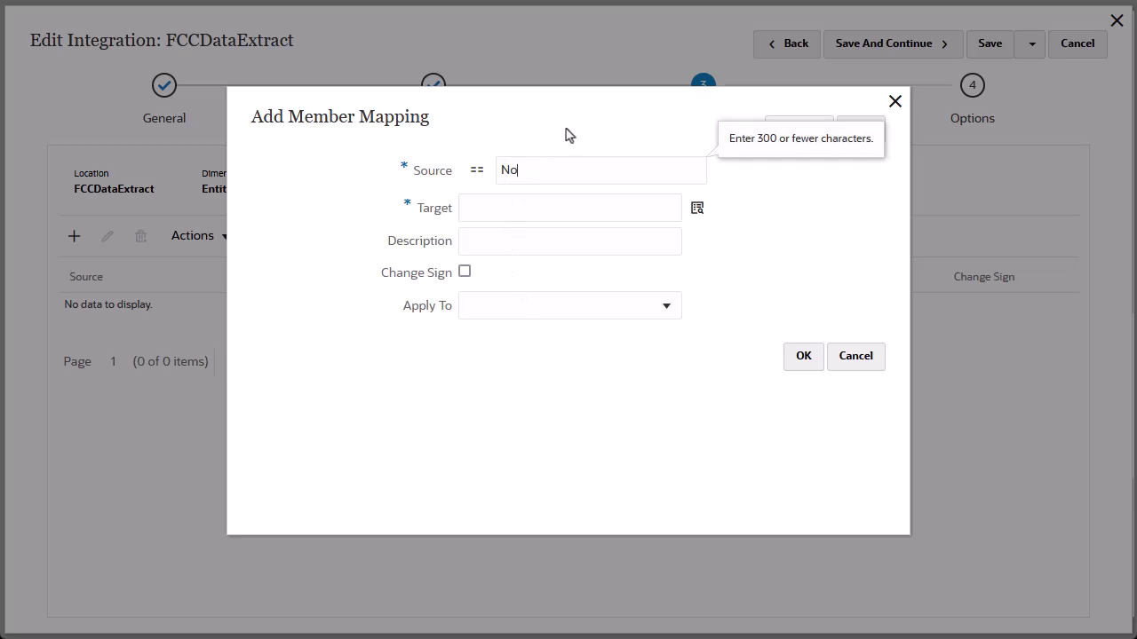
pyautogui.write('rth')
pyautogui.click(484, 204)
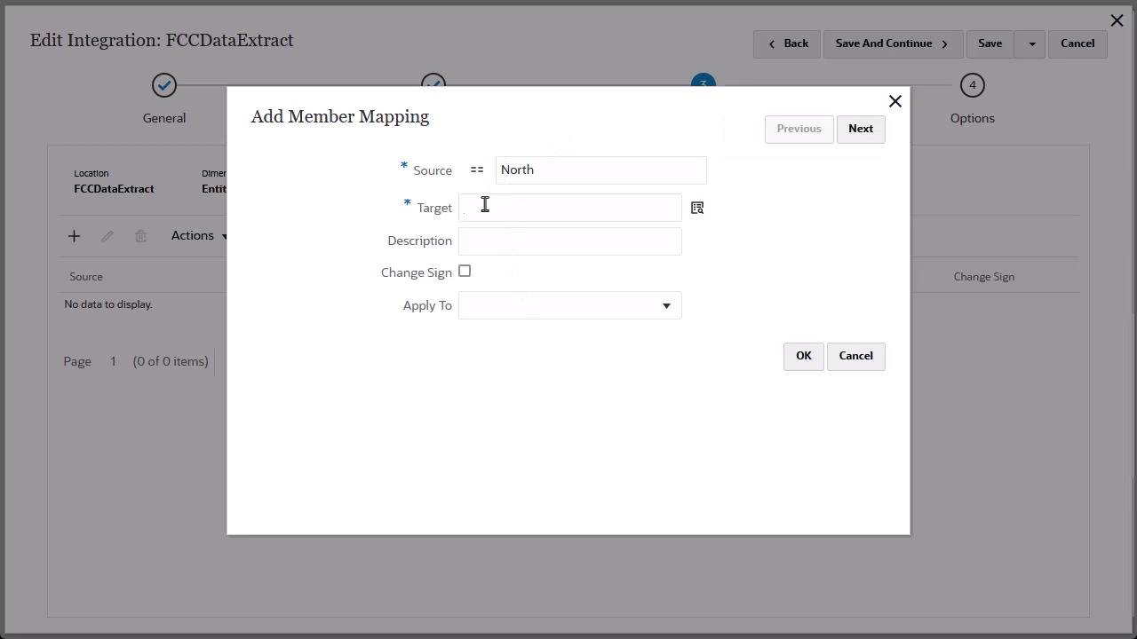
pyautogui.write('North')
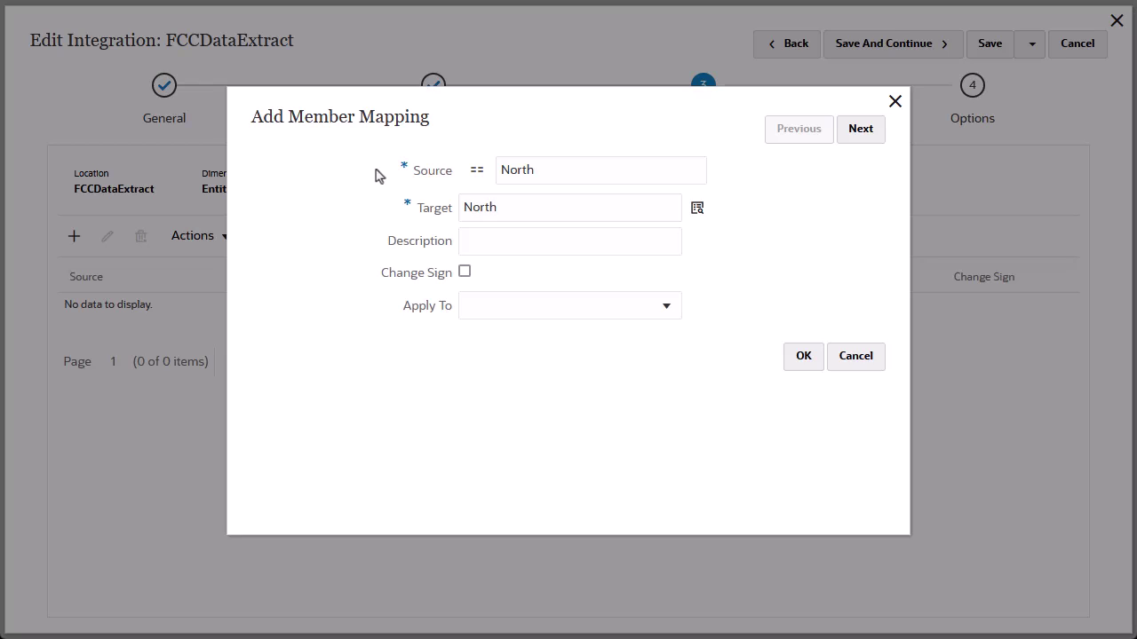
pyautogui.write(' Division')
pyautogui.click(801, 356)
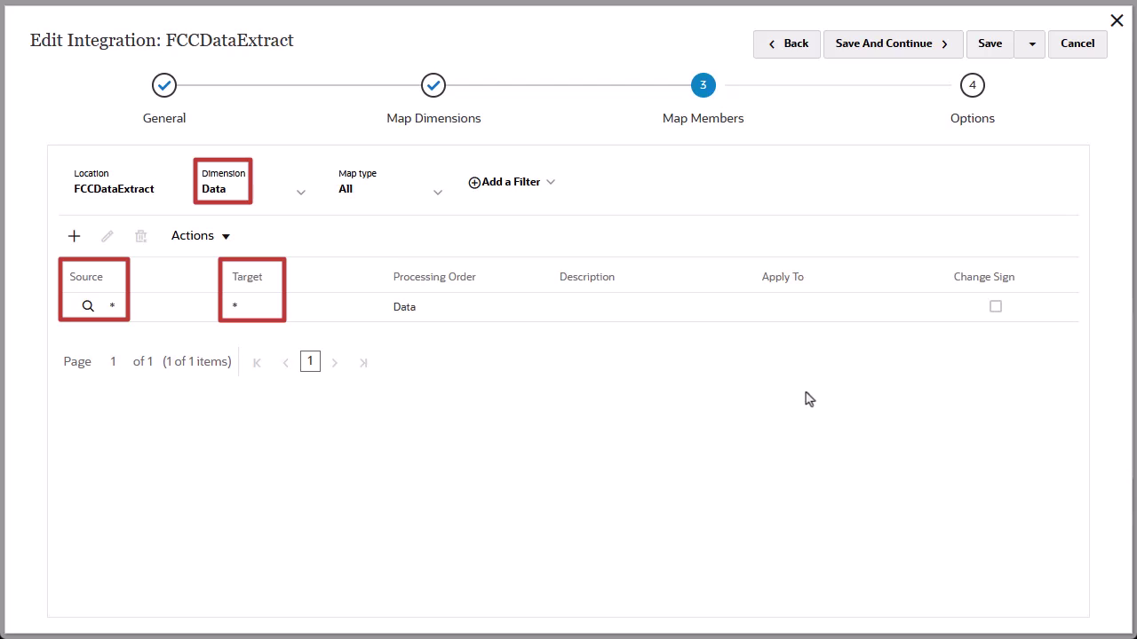
# Save member mappings and set Data Extract Option to All Data on the Options tab.
pyautogui.click(893, 51)
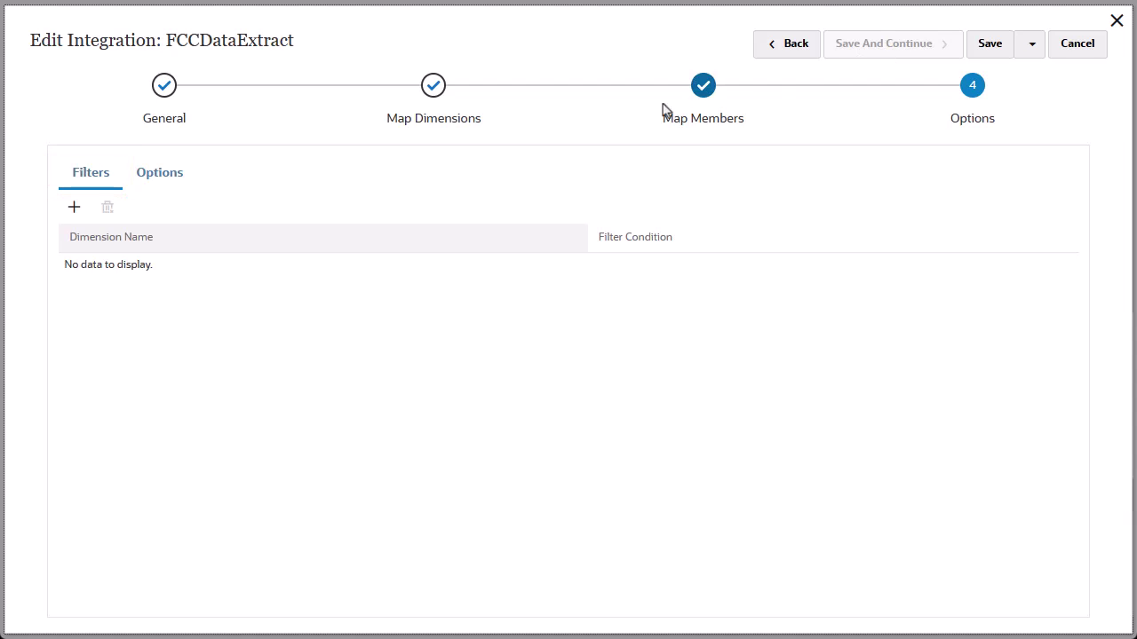
pyautogui.click(161, 177)
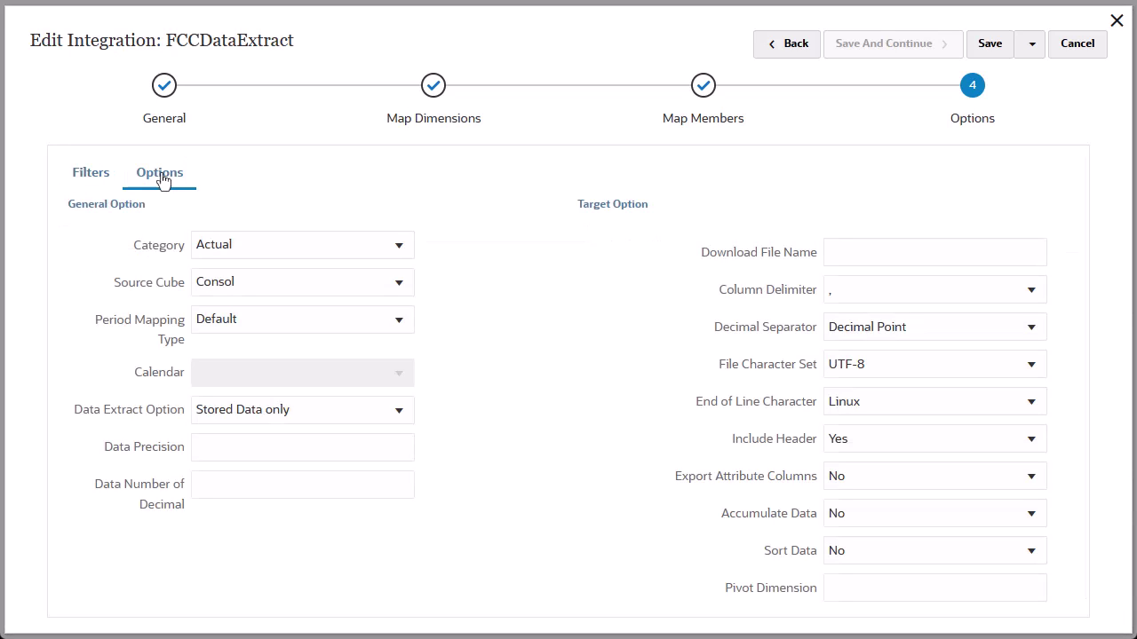
pyautogui.click(396, 414)
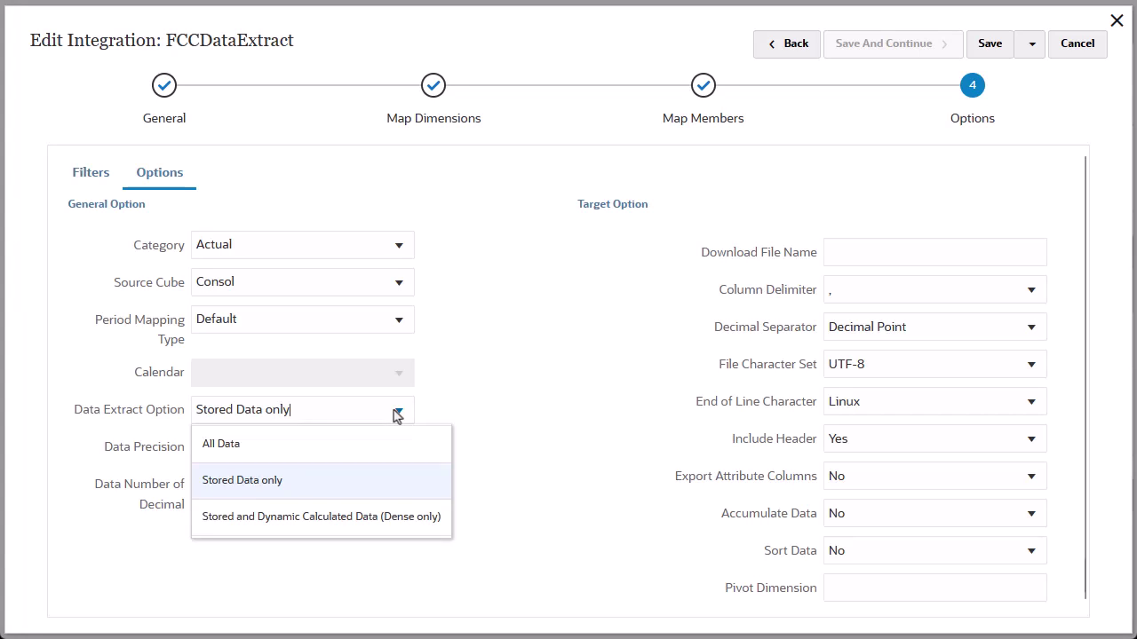
pyautogui.click(401, 447)
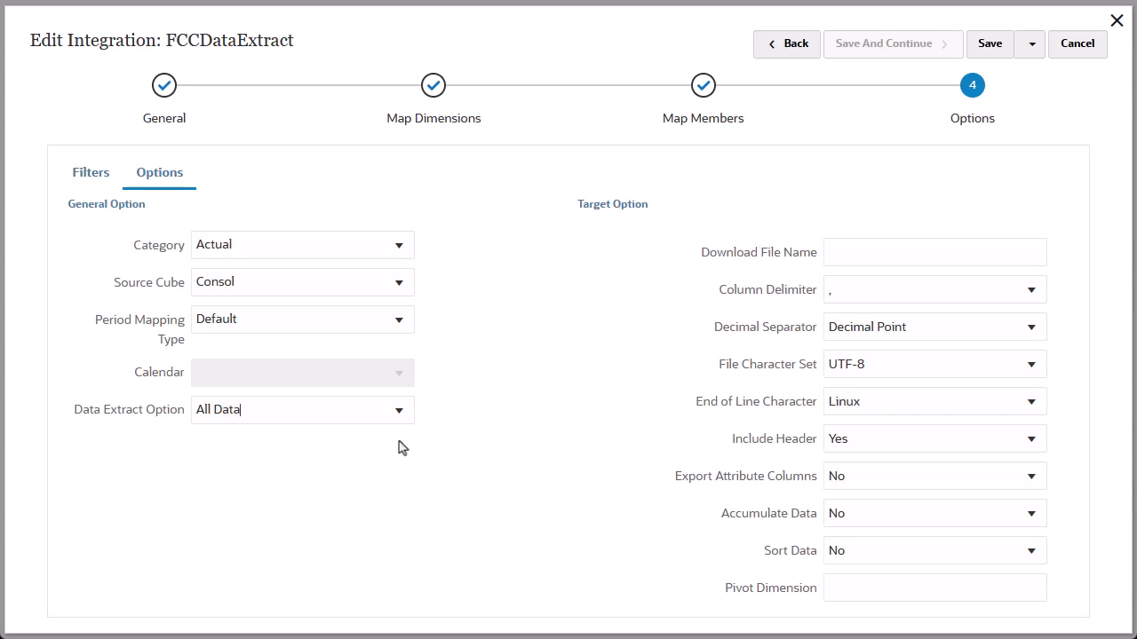
pyautogui.click(1034, 53)
# Save and close, then run FCCDataExtract for period Feb-23 and dismiss the status.
pyautogui.click(1028, 78)
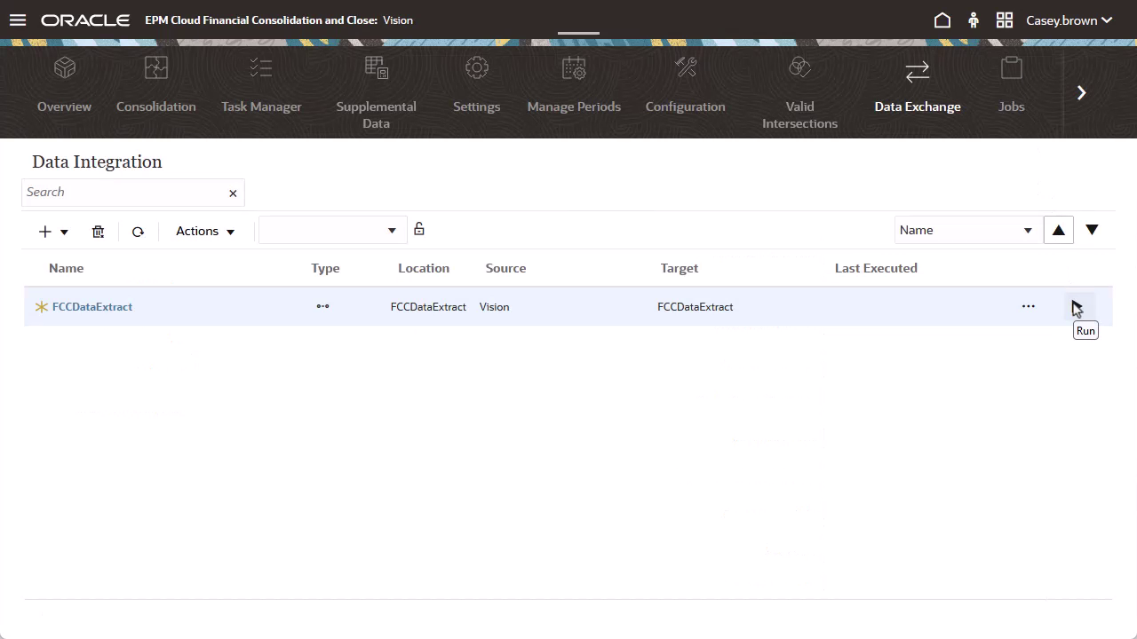
pyautogui.click(1076, 308)
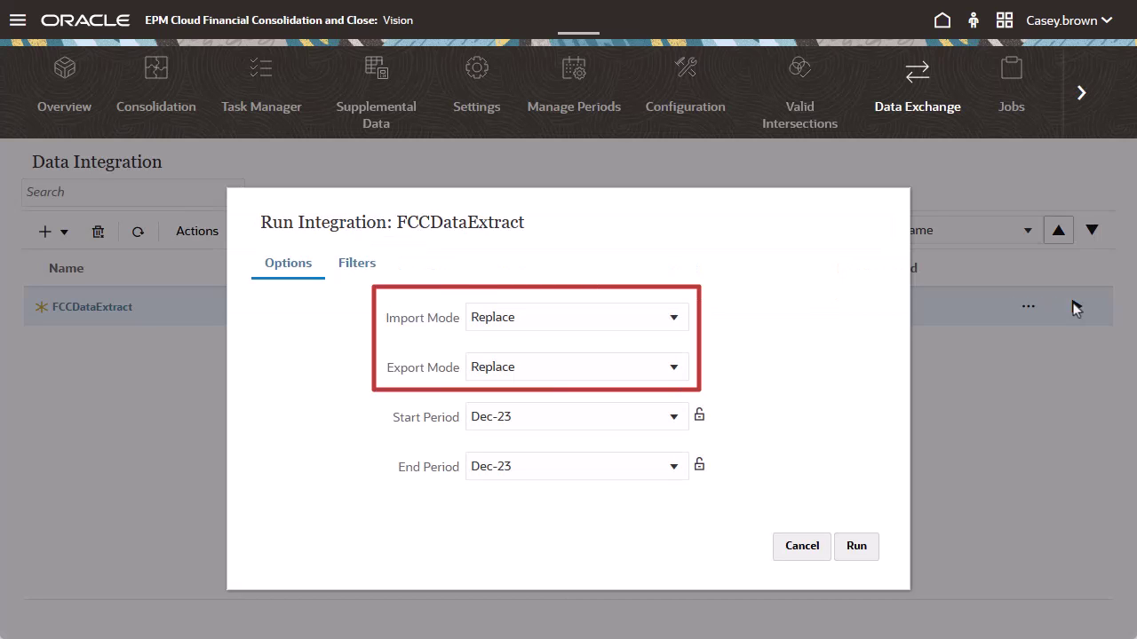
pyautogui.click(672, 424)
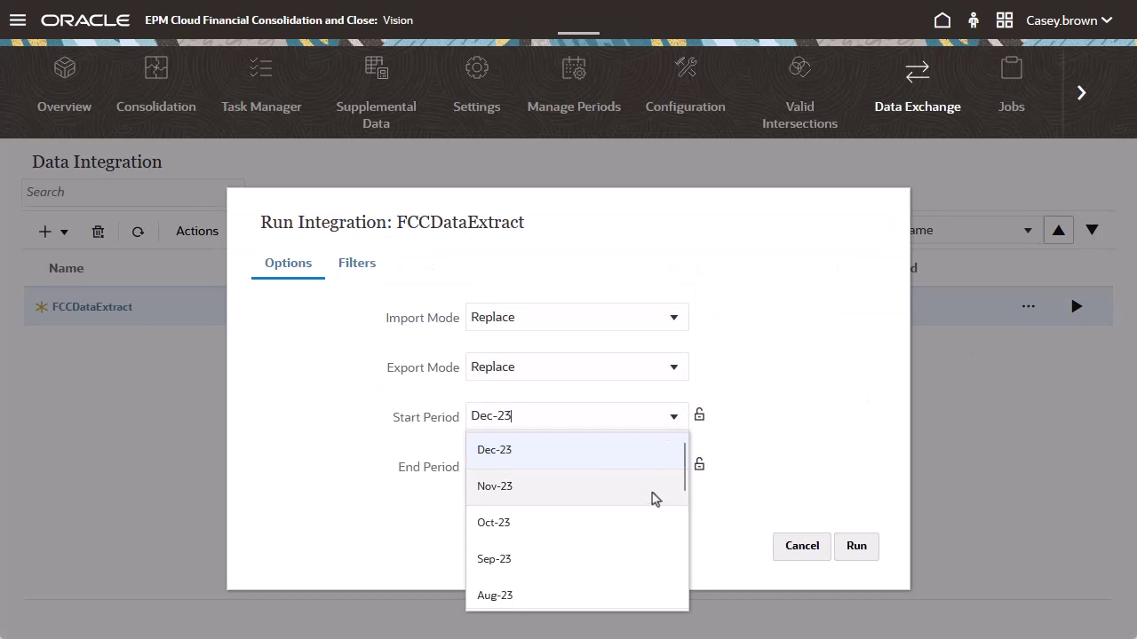
pyautogui.scroll(-5, 654, 499)
pyautogui.click(607, 551)
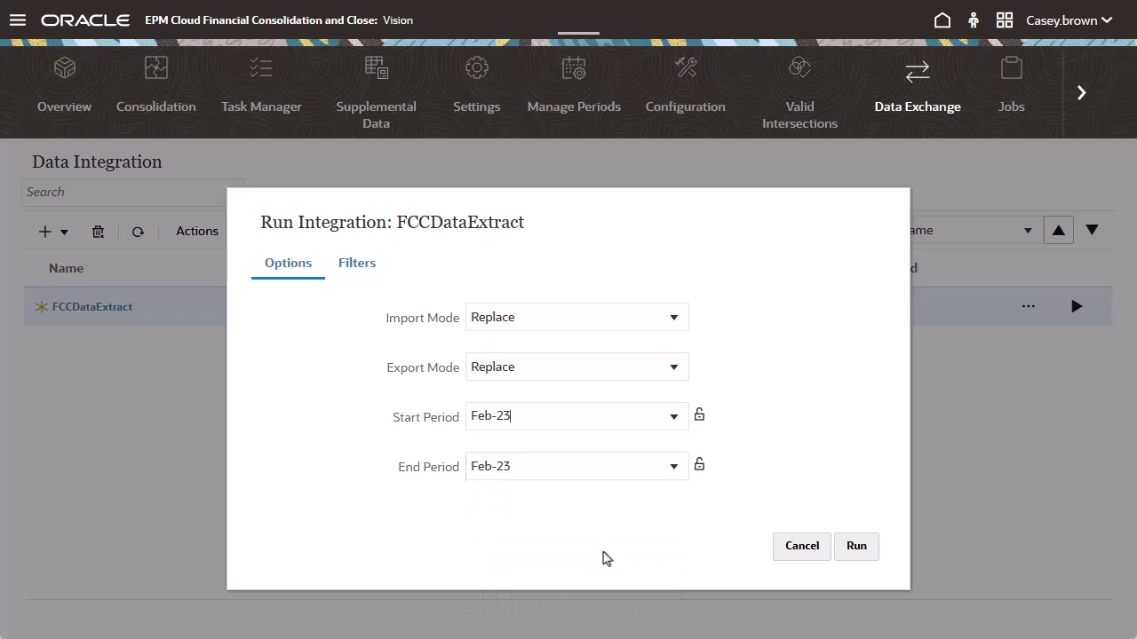
pyautogui.click(855, 547)
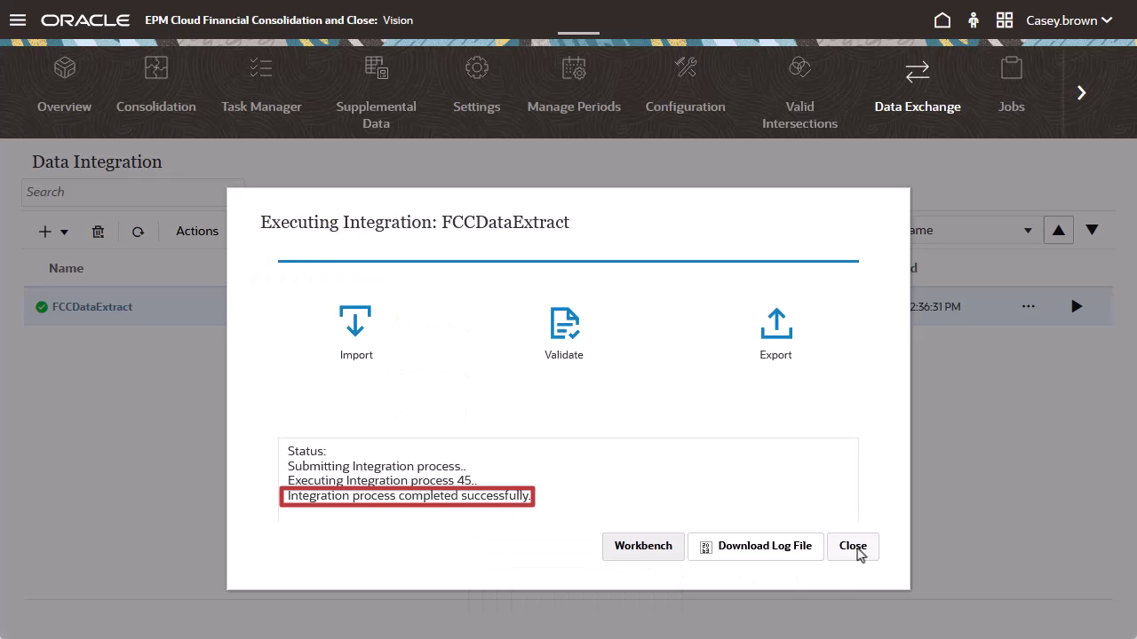
pyautogui.click(855, 547)
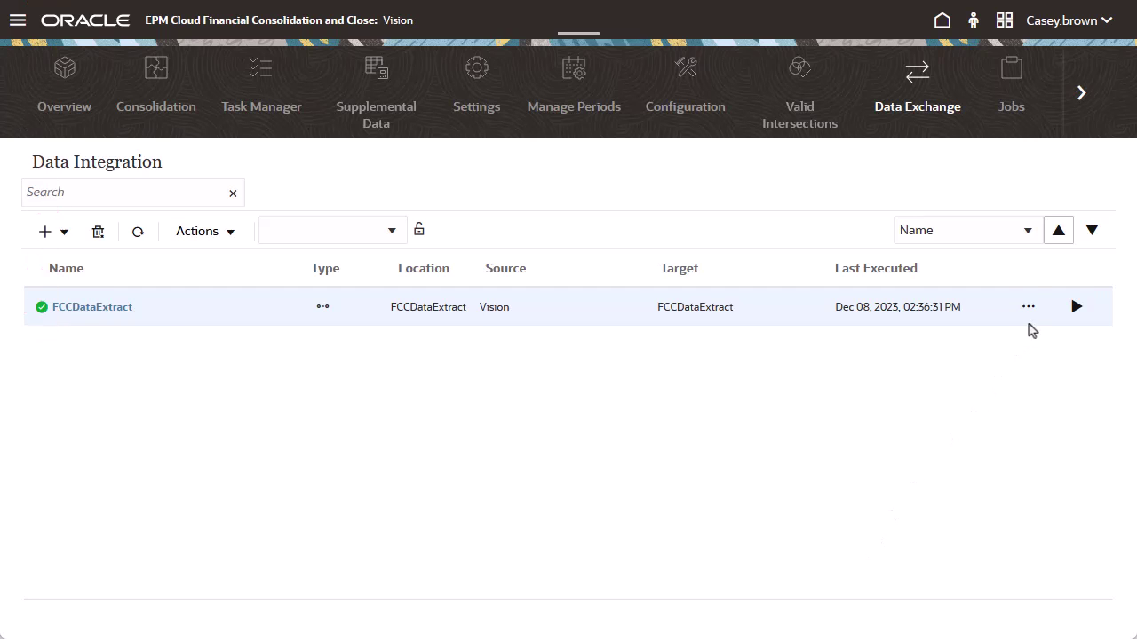
# From the latest run's process details, save the output file FCCDataExtract_45.dat locally.
pyautogui.click(1028, 307)
pyautogui.click(1015, 470)
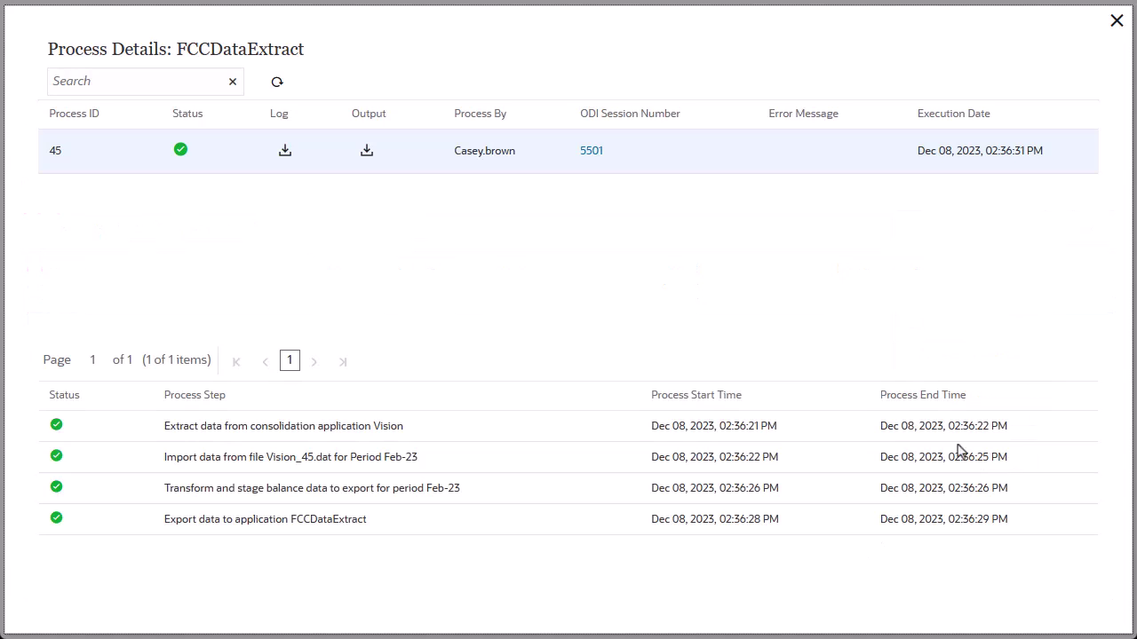
pyautogui.click(365, 157)
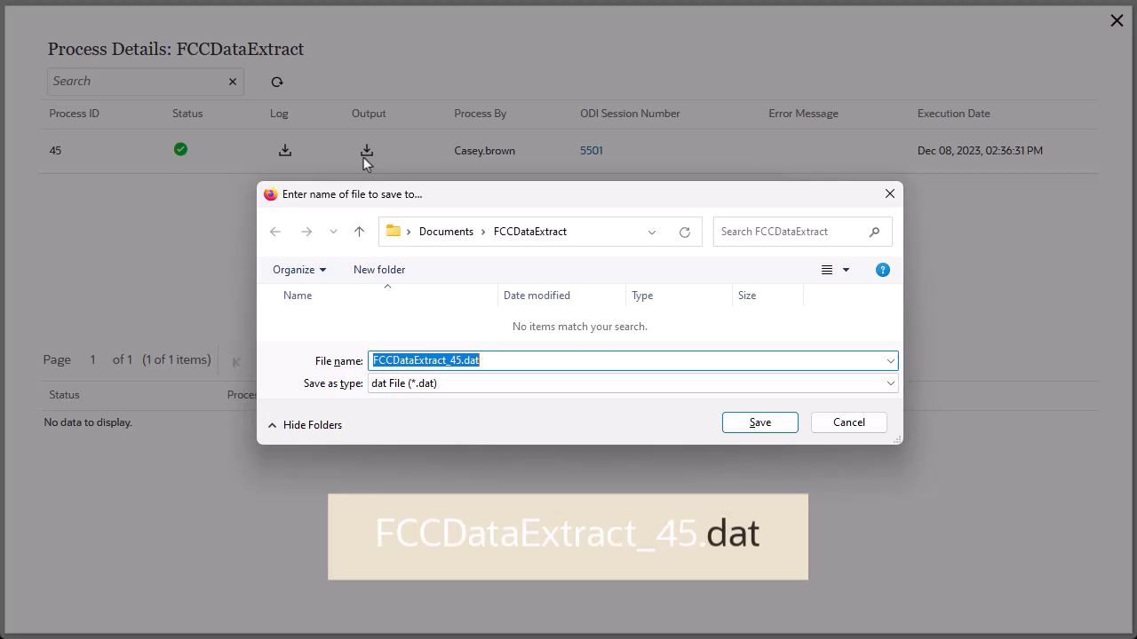
pyautogui.click(746, 421)
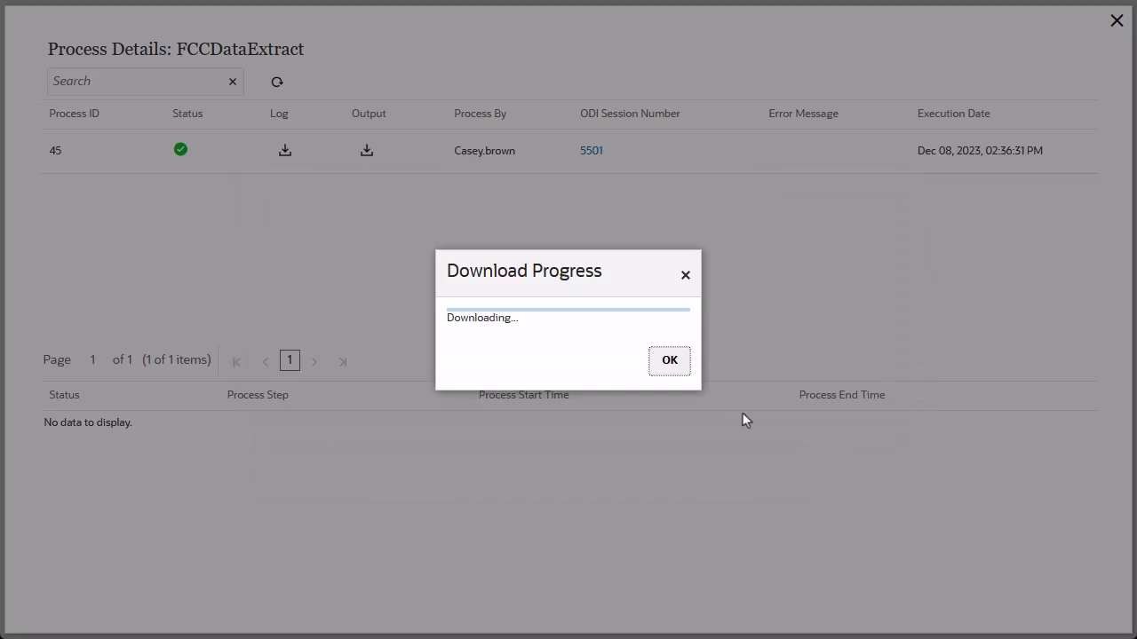
pyautogui.click(677, 368)
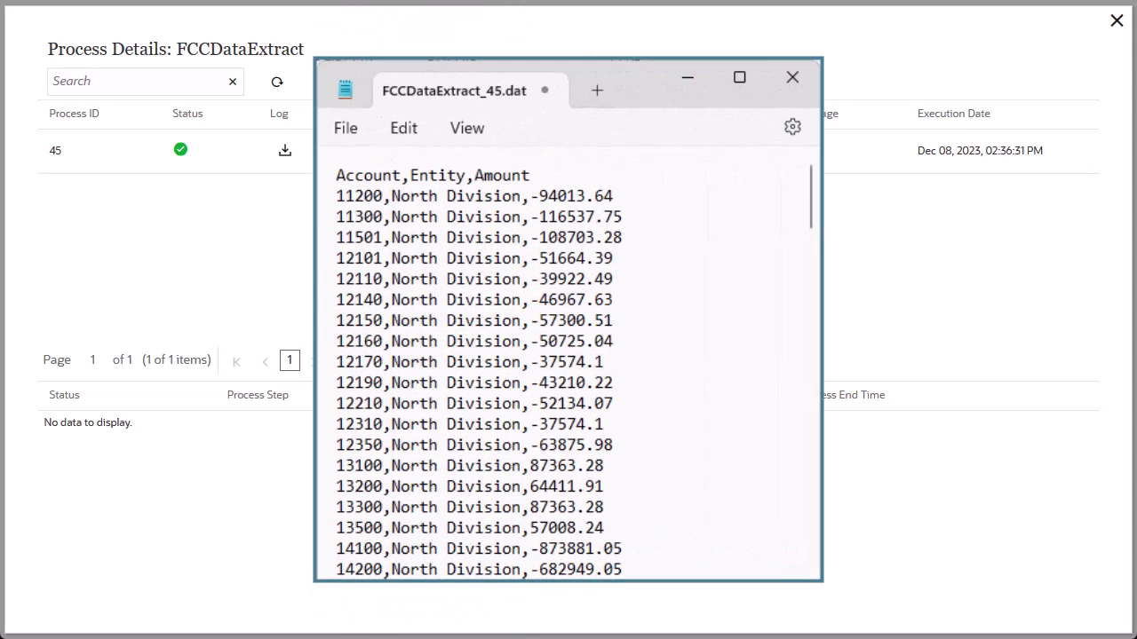